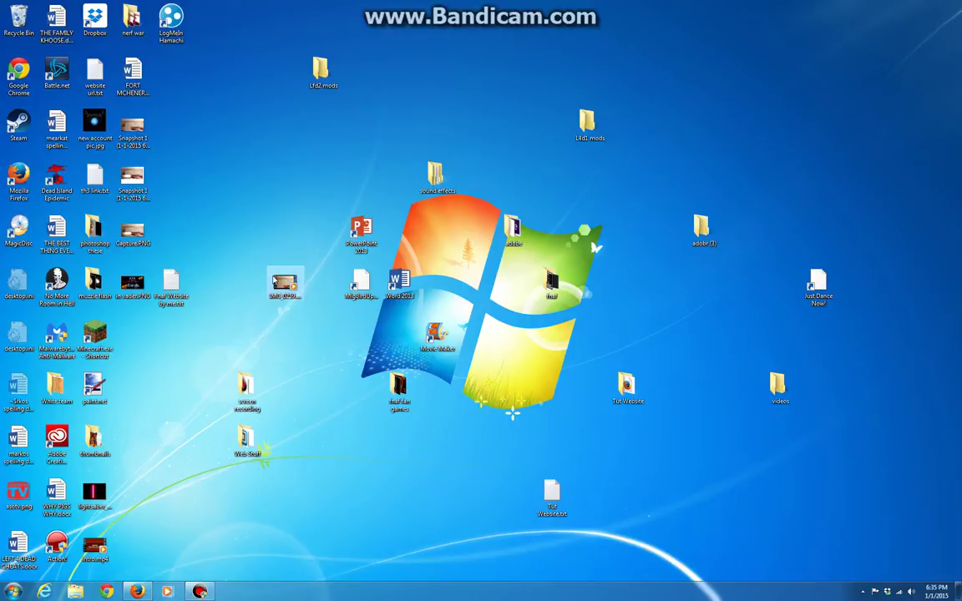
Check the Paint.NET, muzzle flash and gun sounds tabs in Firefox, then minimize the browser.
left_click_drag(246, 283, 340, 299)
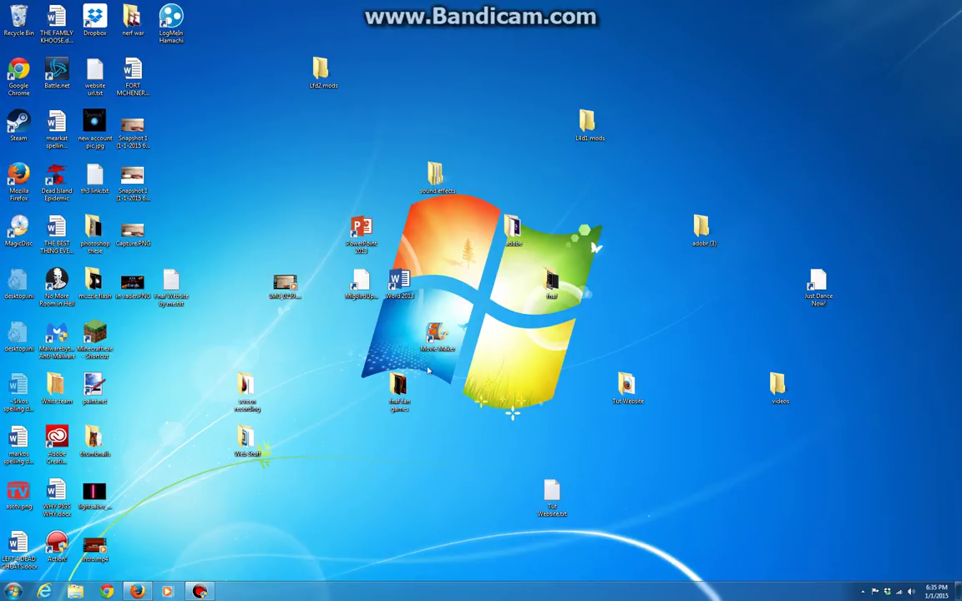
left_click(436, 336)
key("alt+Tab")
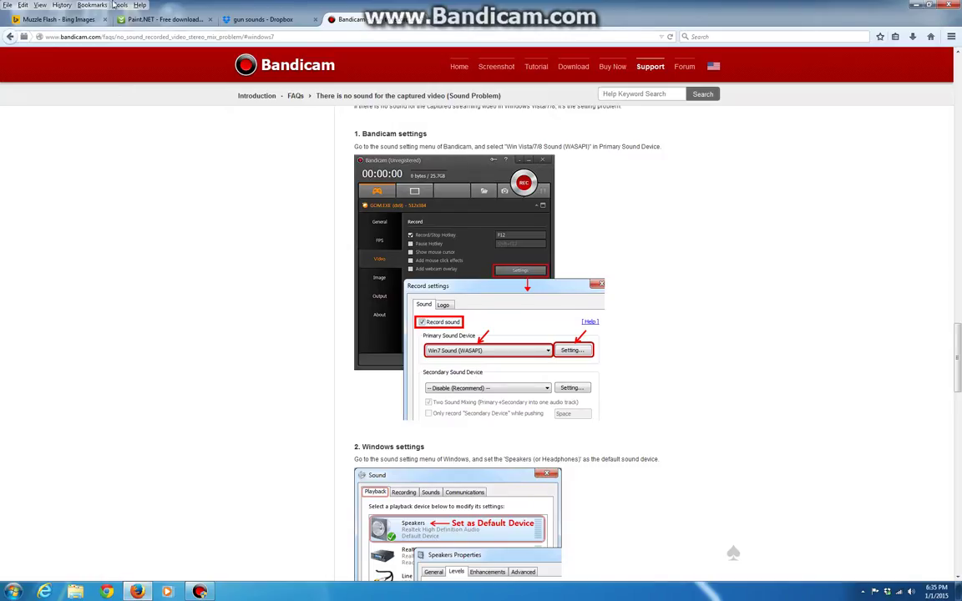
left_click(133, 19)
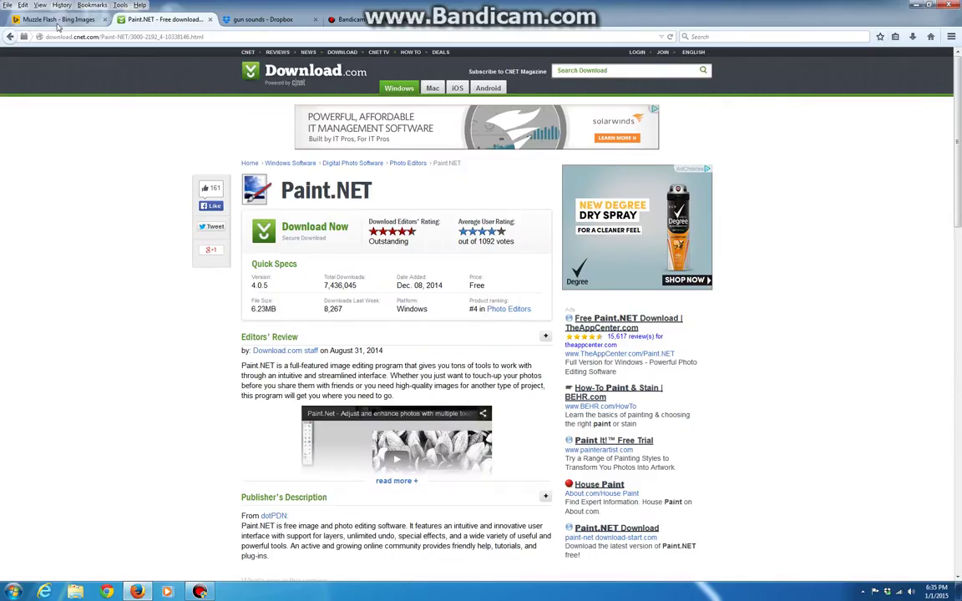
left_click(58, 20)
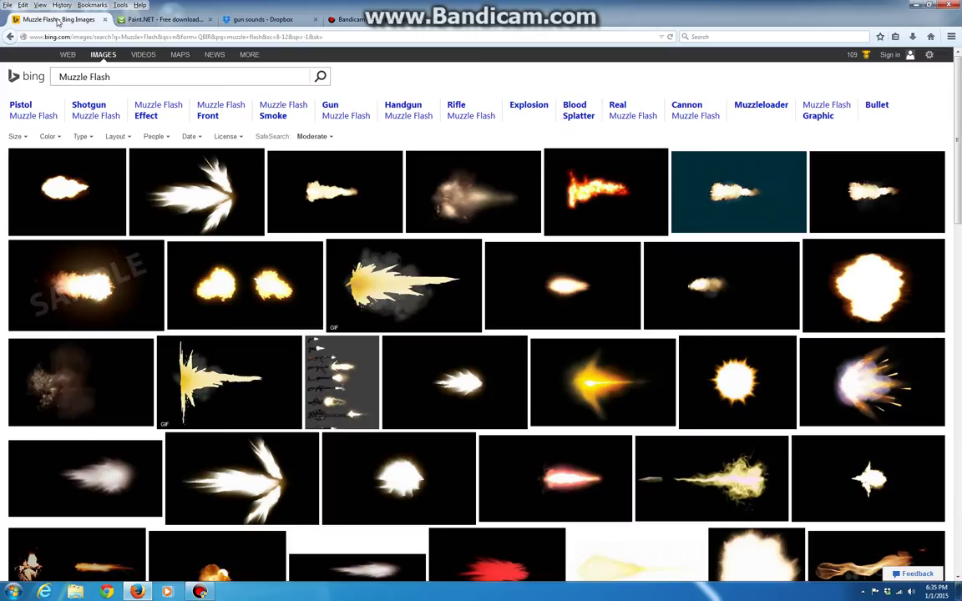
left_click(260, 19)
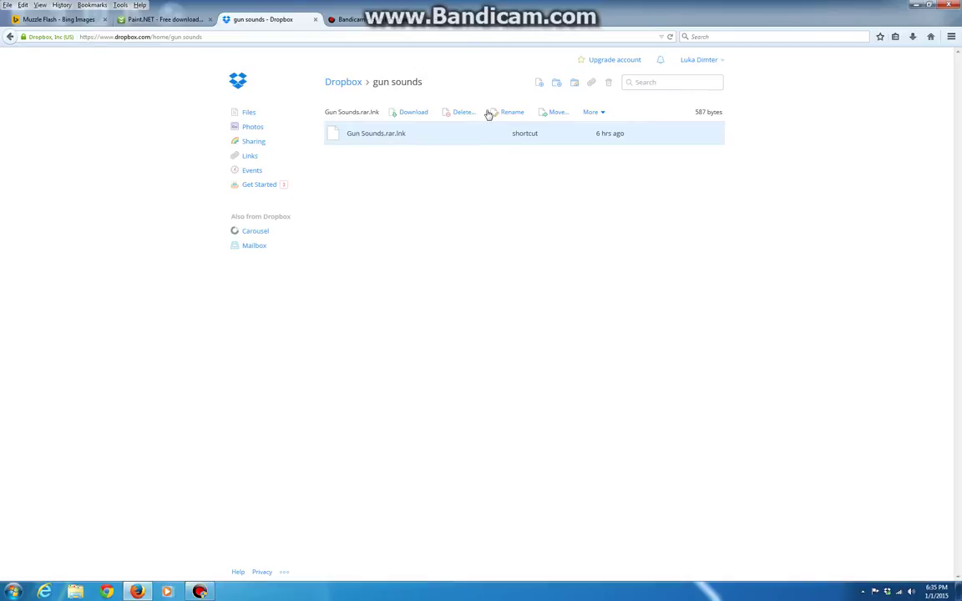
mouse_move(564, 137)
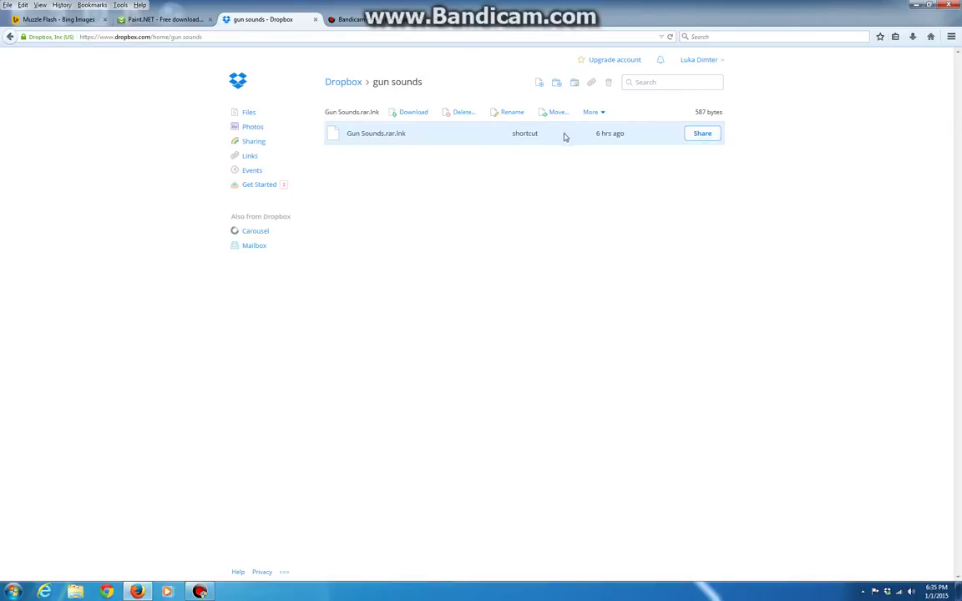
left_click(917, 4)
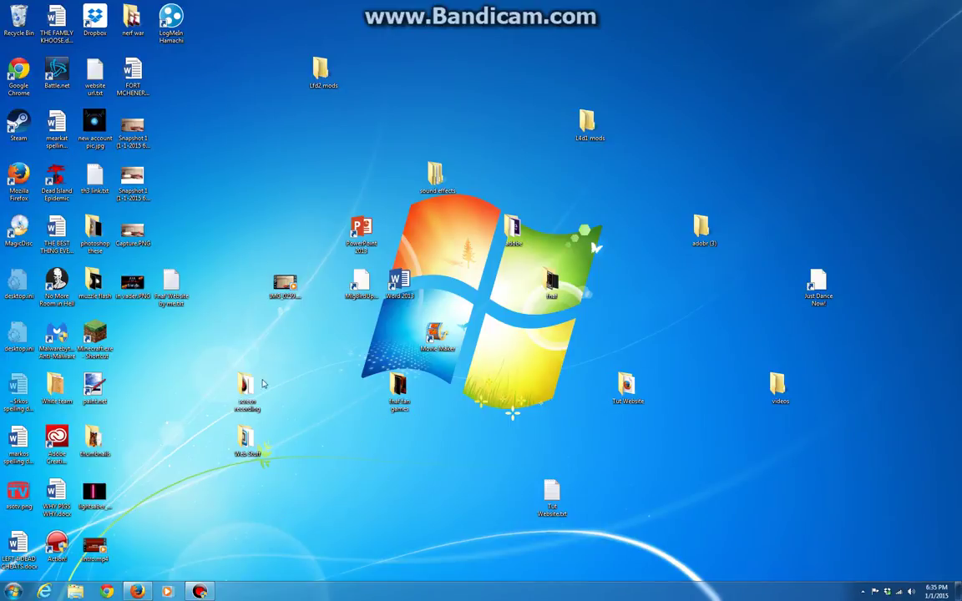
Launch Movie Maker and drag the IMG_0229 nerf-gun video into the project.
double_click(435, 334)
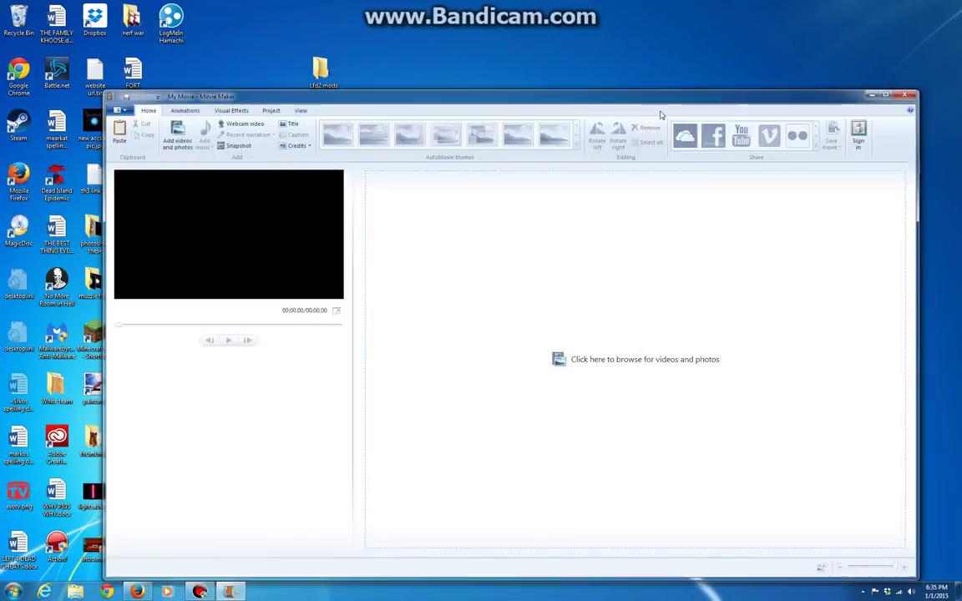
left_click_drag(581, 107, 864, 118)
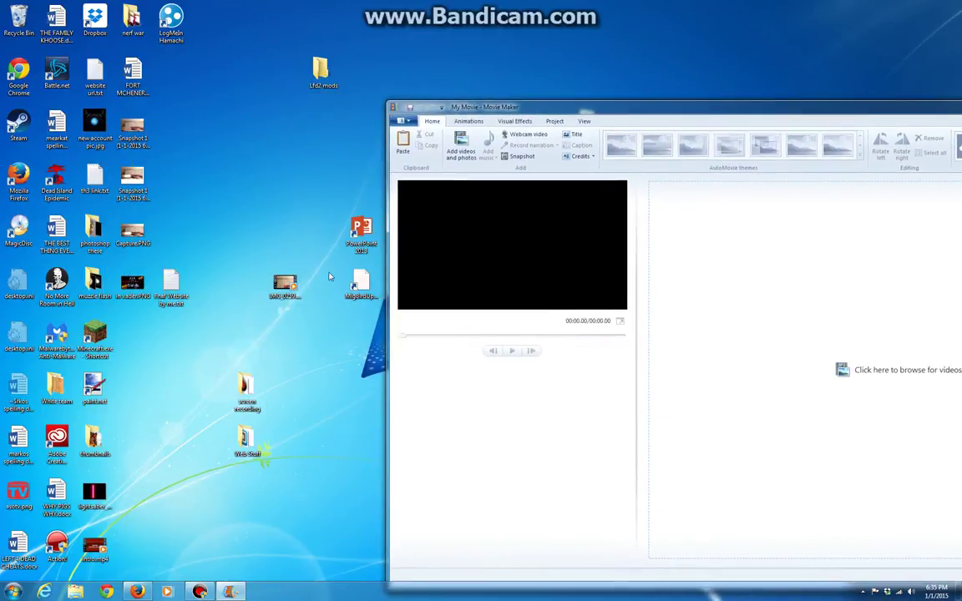
left_click_drag(285, 286, 723, 317)
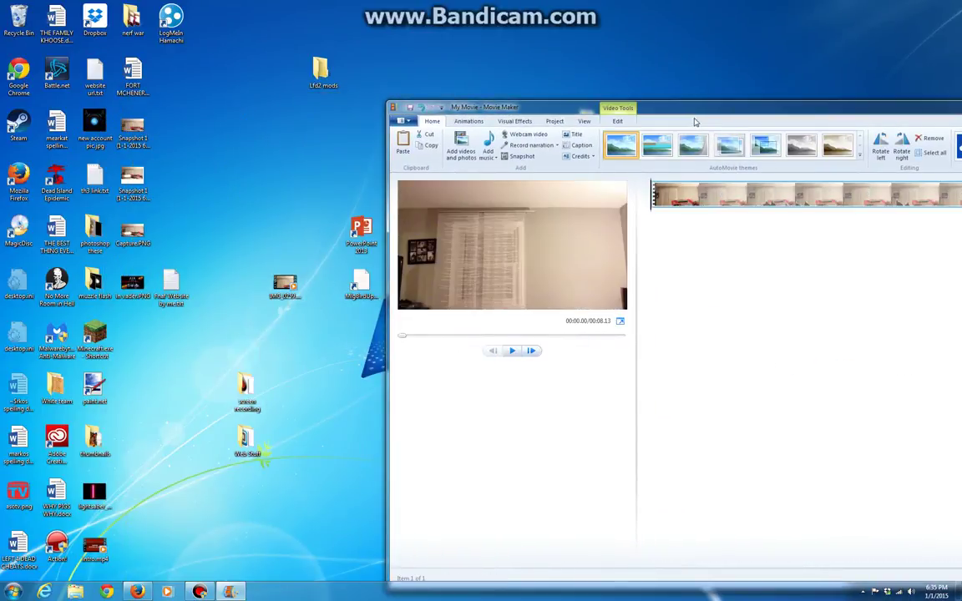
left_click_drag(703, 113, 375, 84)
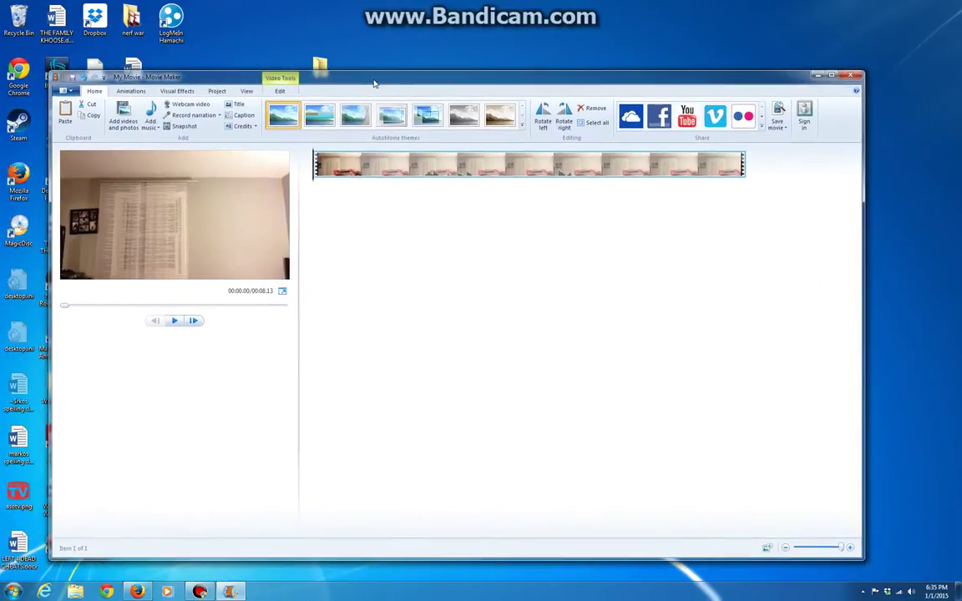
Play the clip, pause it, and step frame by frame to the firing moment at 00:04.68.
left_click(174, 321)
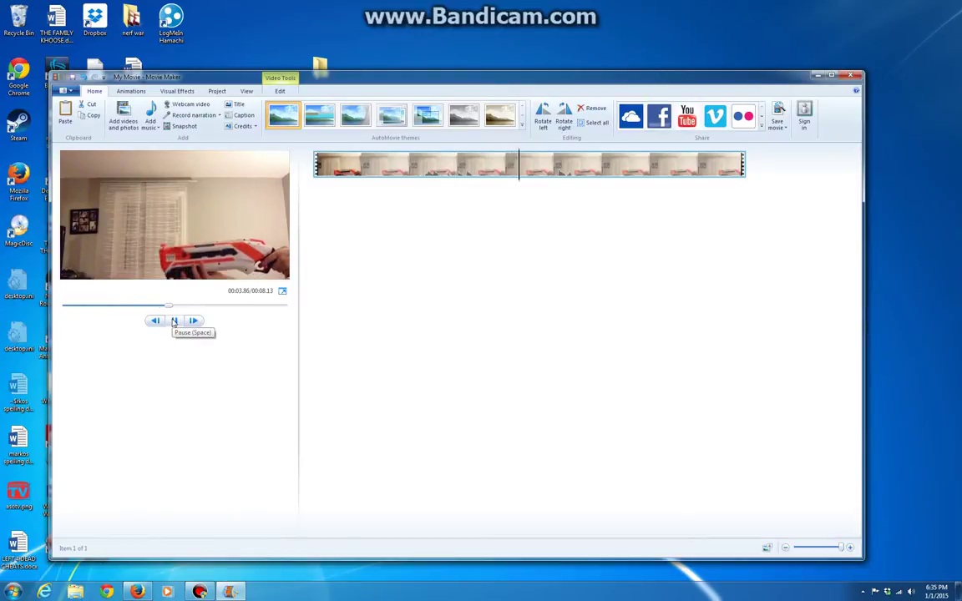
left_click(173, 321)
left_click(154, 321)
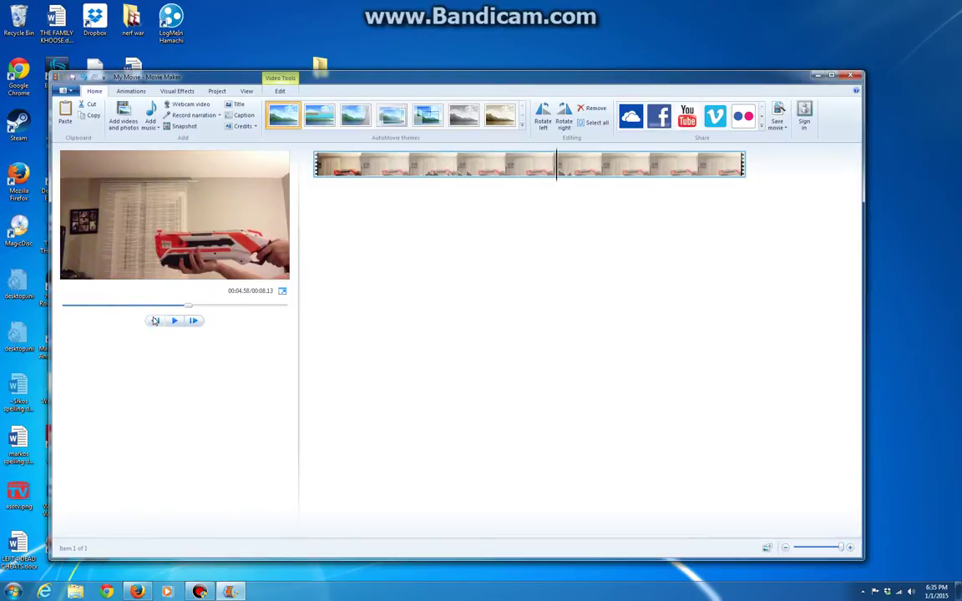
left_click(162, 322)
left_click(163, 322)
left_click(163, 323)
left_click(164, 322)
left_click(196, 322)
left_click(196, 322)
left_click(155, 323)
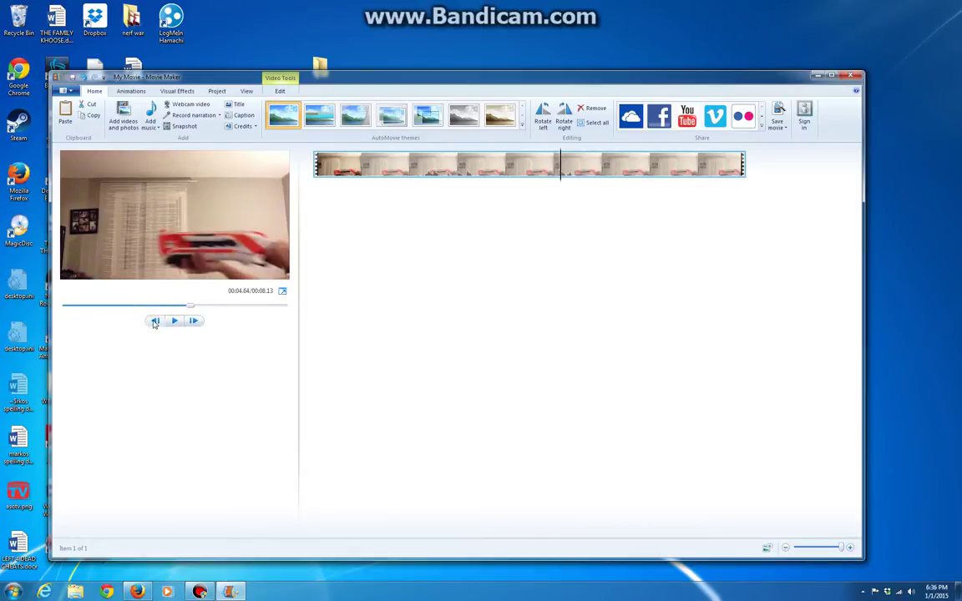
left_click(154, 323)
left_click(154, 323)
left_click(154, 323)
left_click(193, 321)
left_click(193, 322)
left_click(194, 322)
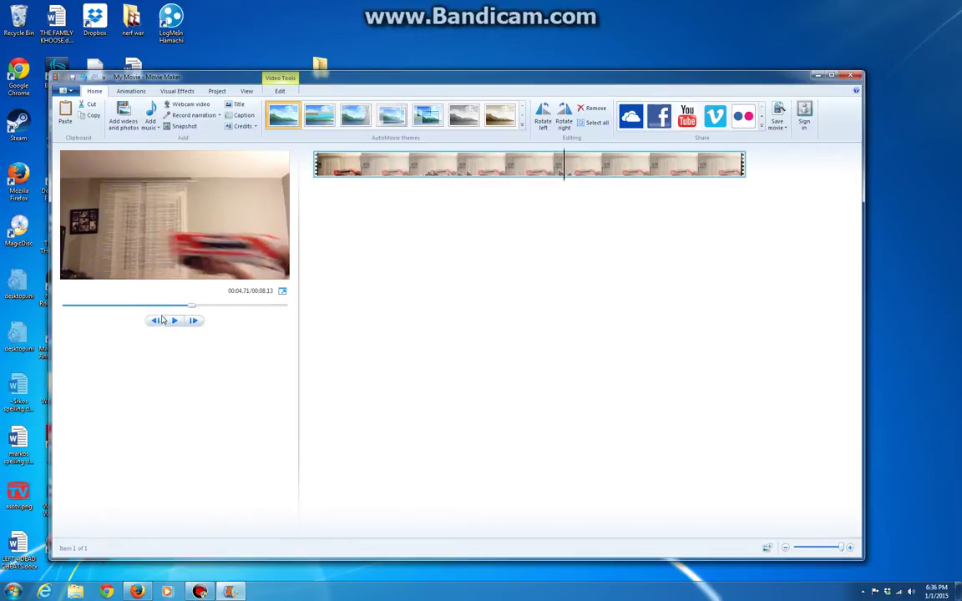
left_click(158, 322)
left_click(158, 323)
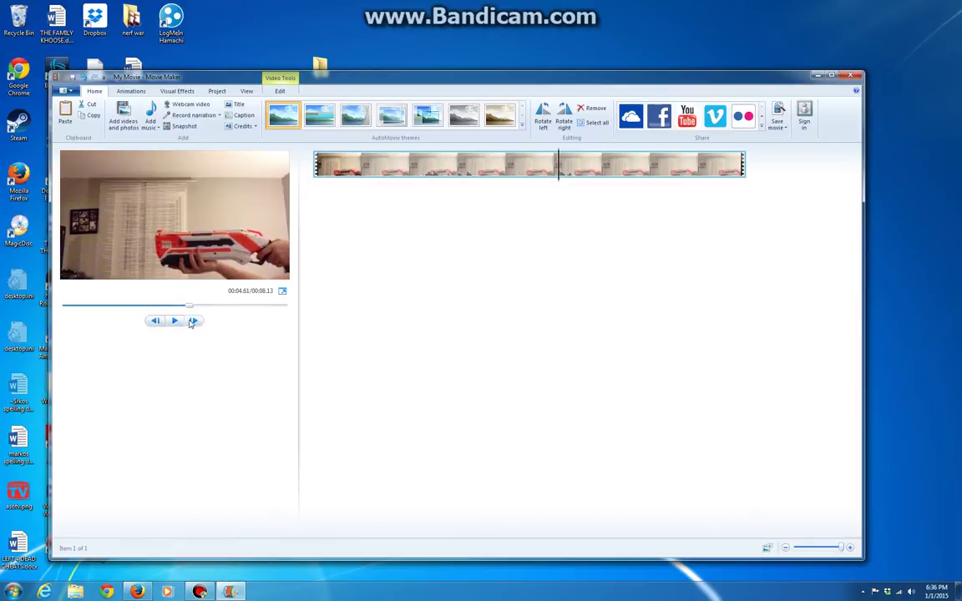
left_click(193, 321)
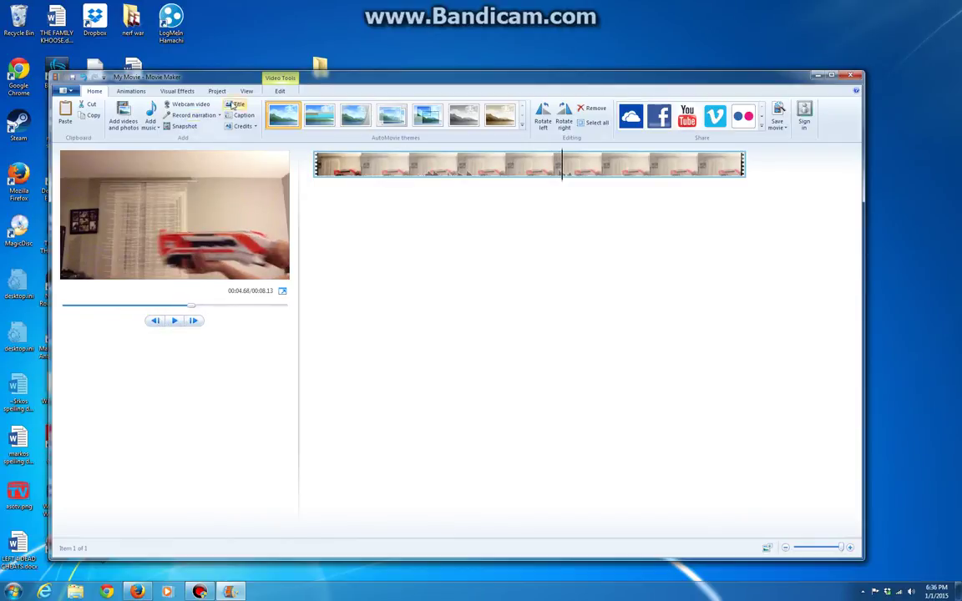
Split the clip at 00:04.68 and again one frame later, then select the one-frame clip.
left_click(279, 91)
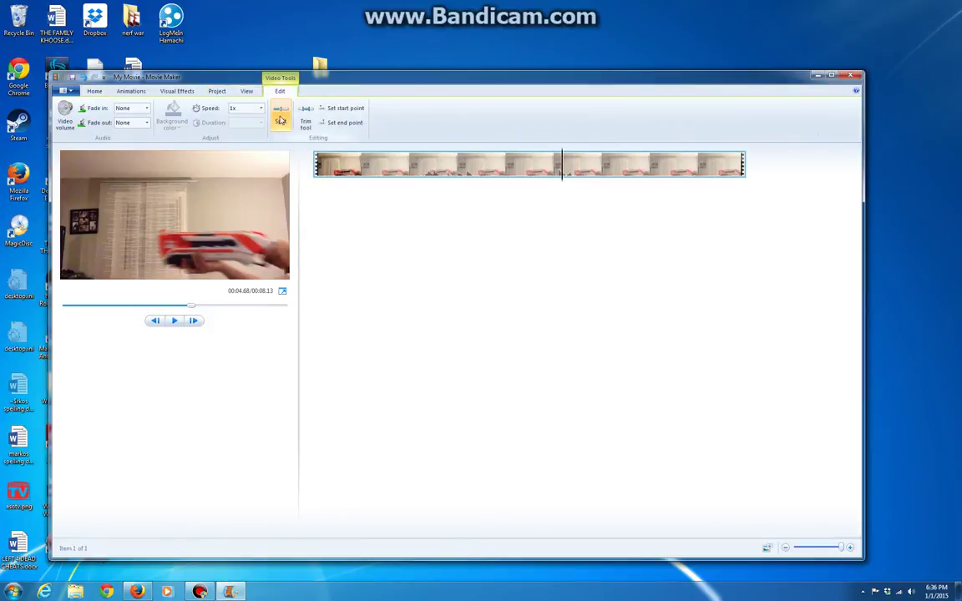
left_click(281, 121)
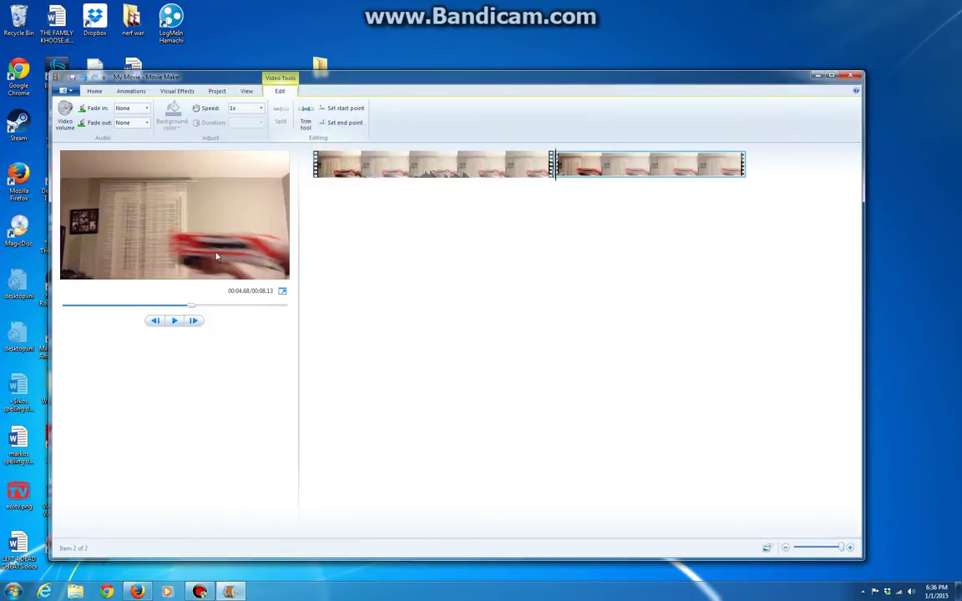
left_click(193, 321)
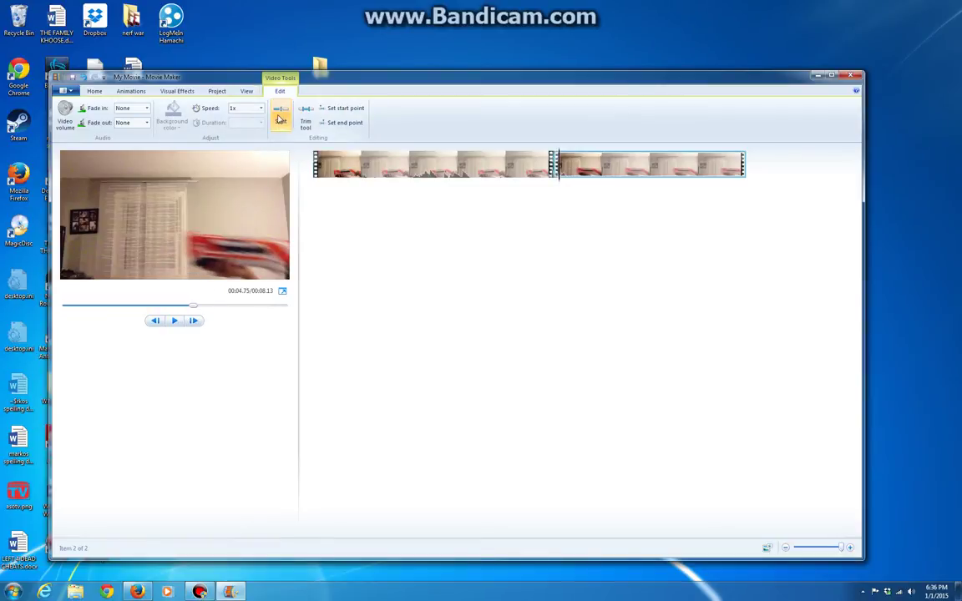
left_click(281, 120)
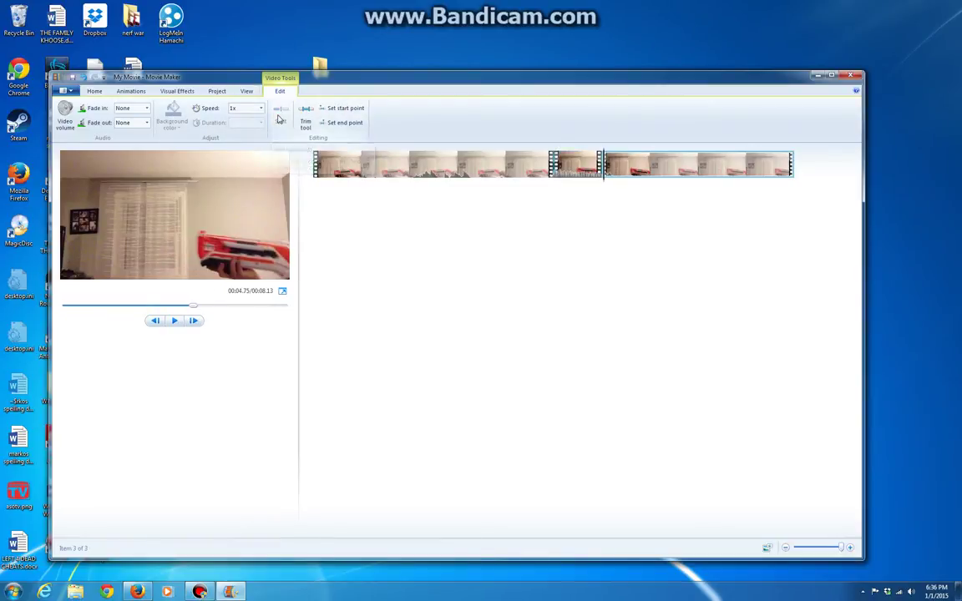
left_click(577, 170)
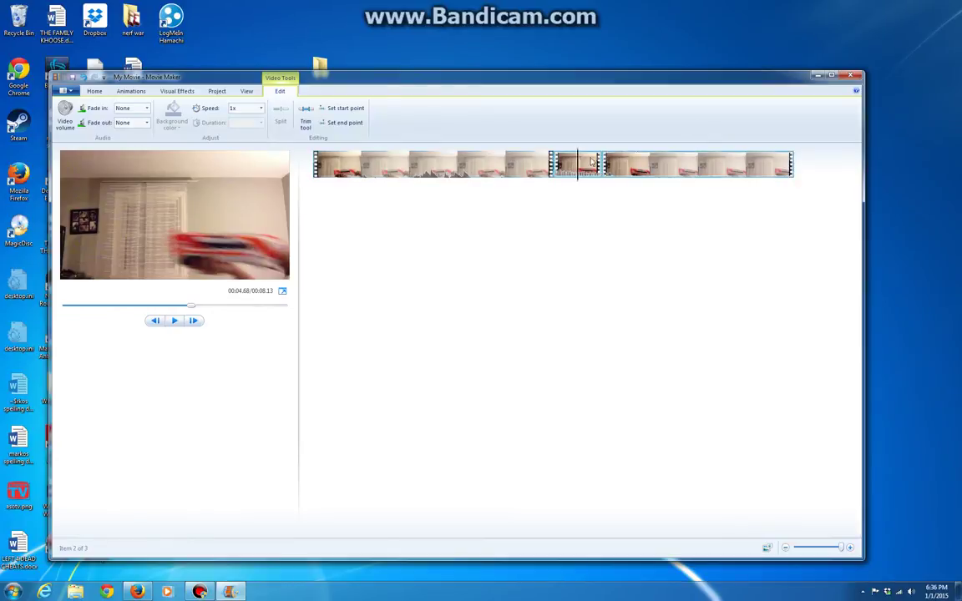
Save a snapshot of the firing frame into the Pictures library.
left_click(96, 91)
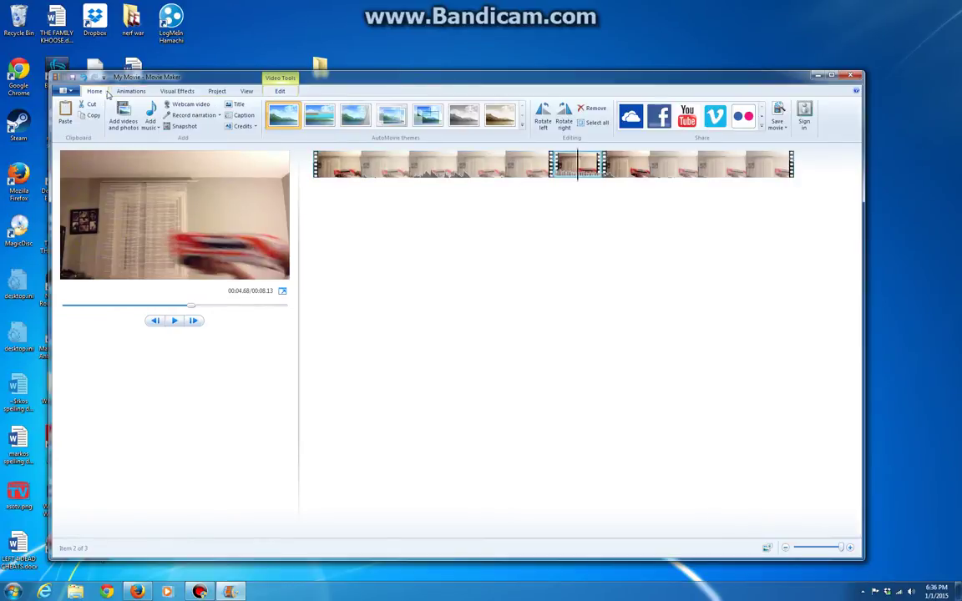
left_click(177, 125)
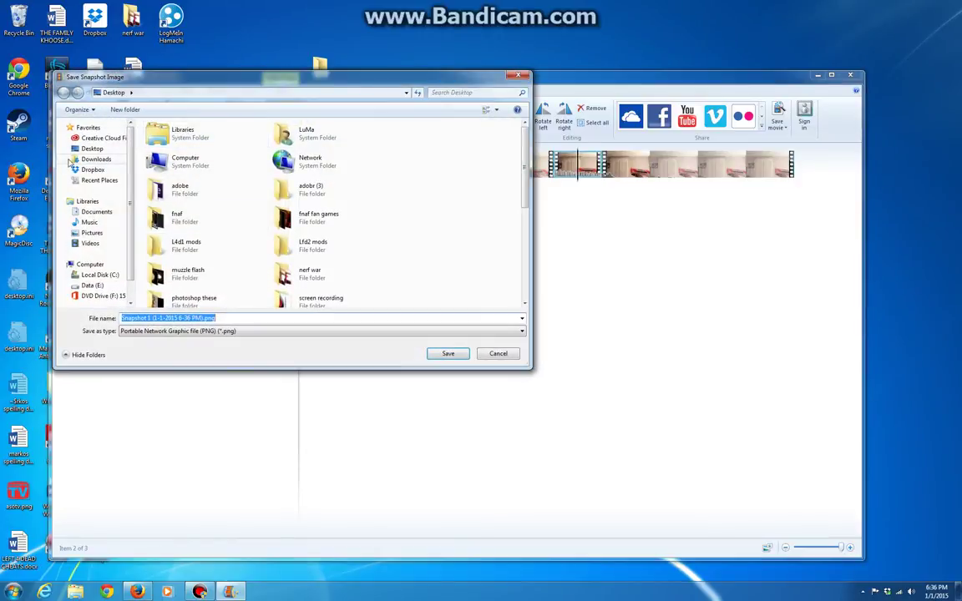
left_click(92, 233)
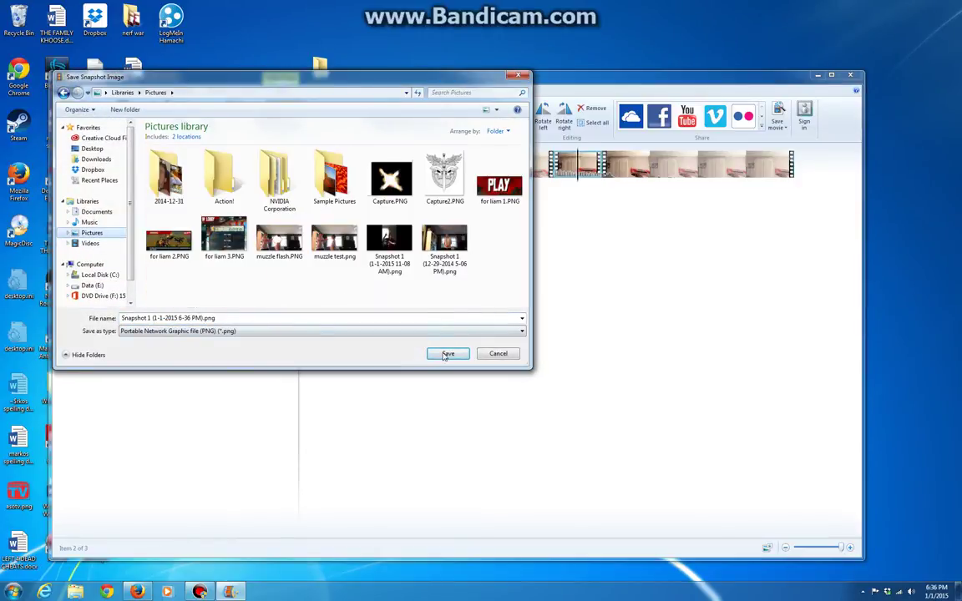
key("Return")
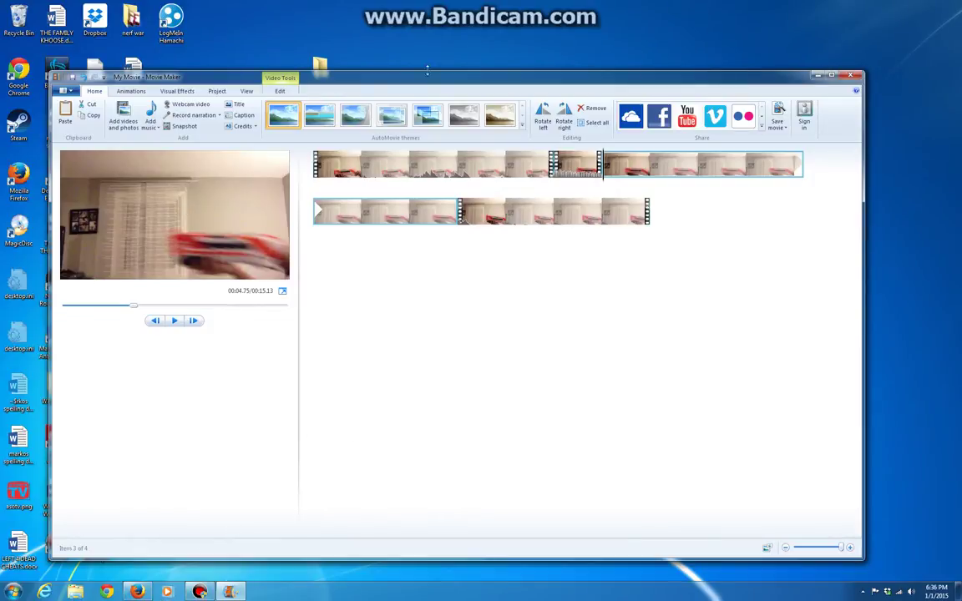
left_click(818, 76)
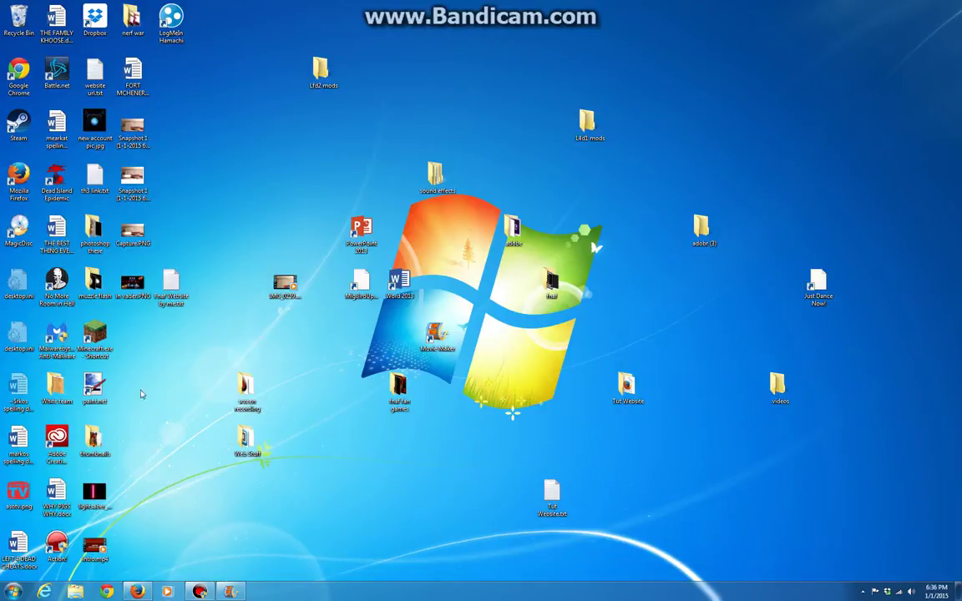
double_click(94, 386)
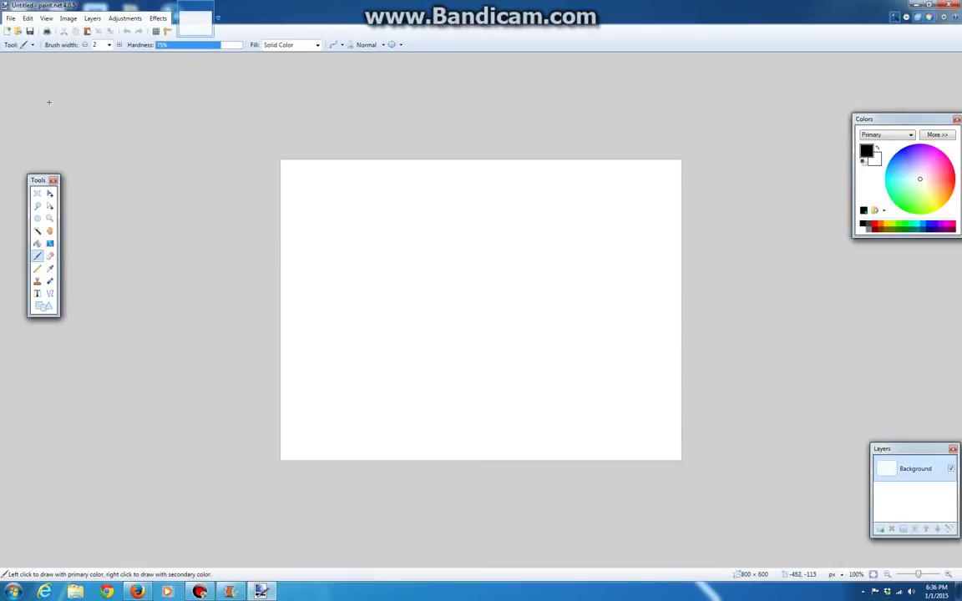
left_click(10, 17)
left_click(30, 40)
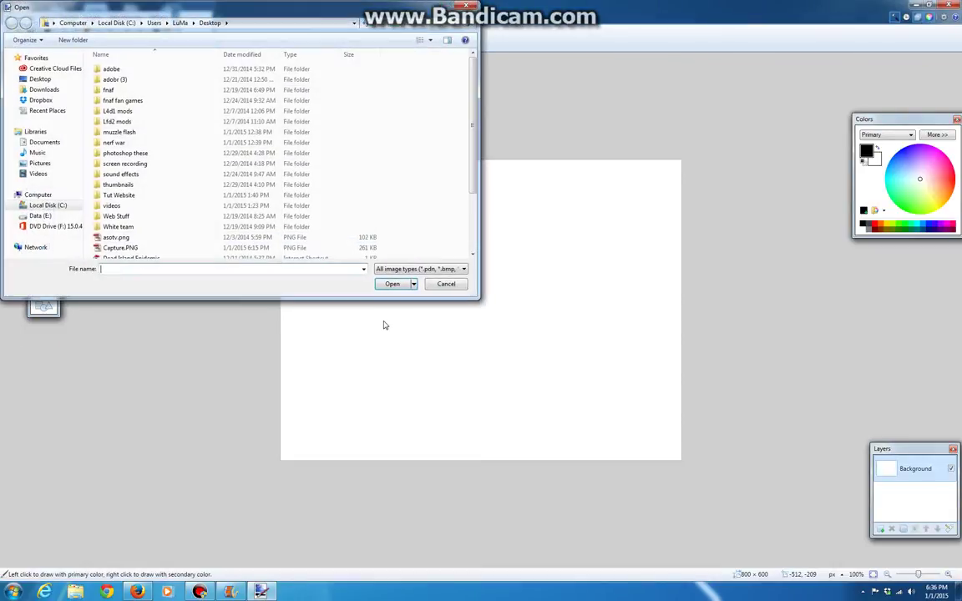
left_click(42, 163)
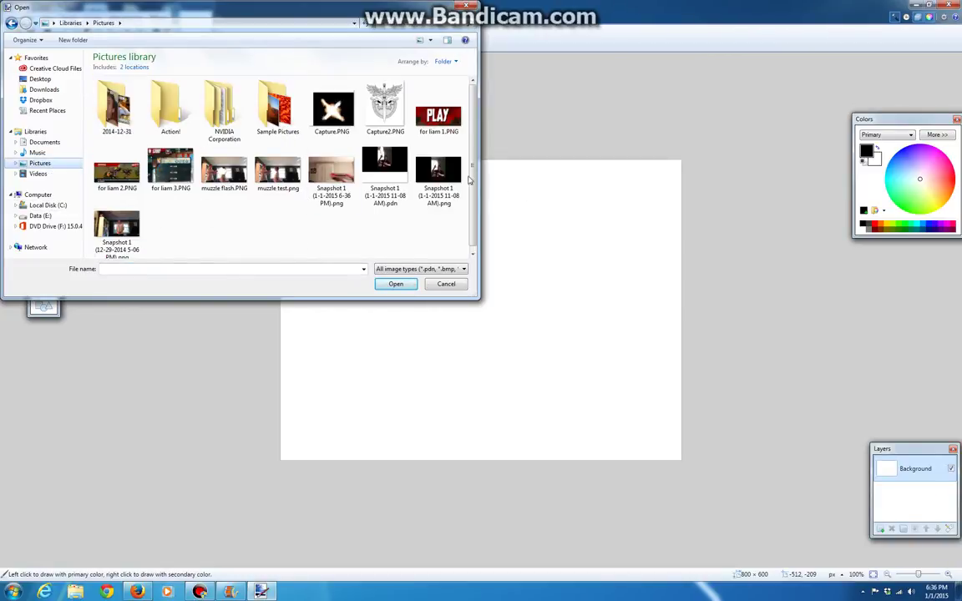
double_click(325, 172)
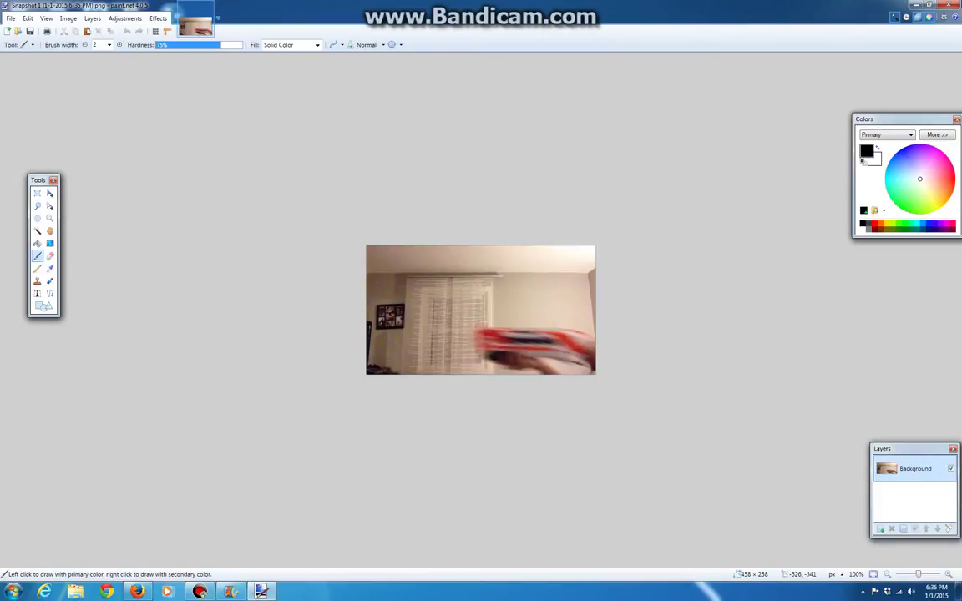
Glance at the Dropbox gun sounds page, then restore Paint.NET as an un-maximized window.
left_click(924, 5)
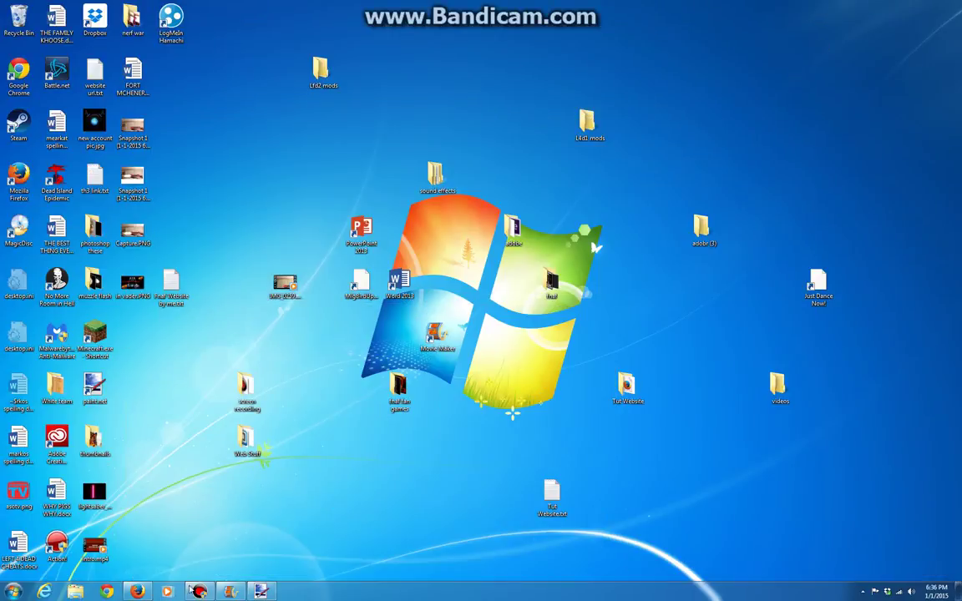
left_click(136, 591)
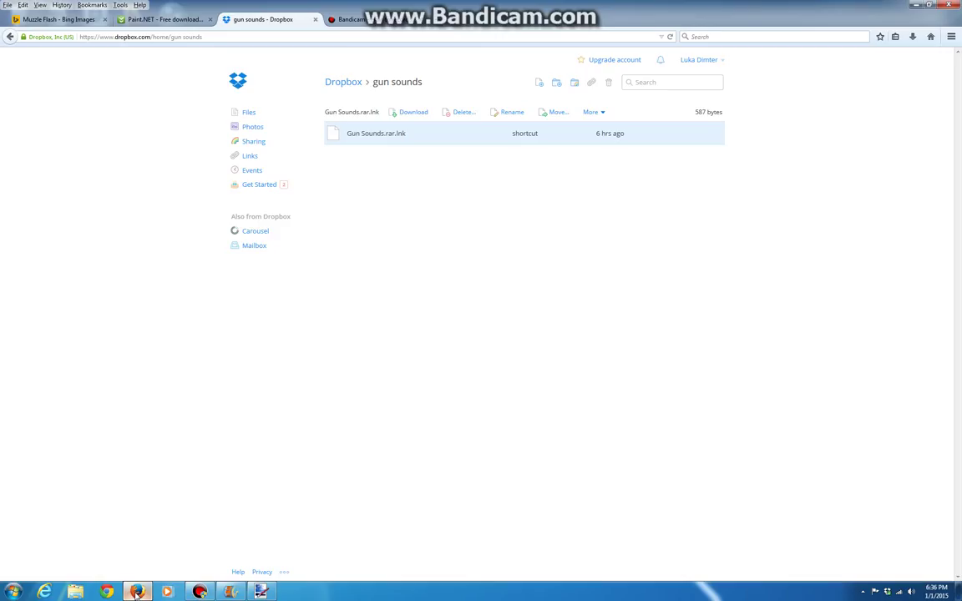
left_click(136, 591)
left_click(260, 592)
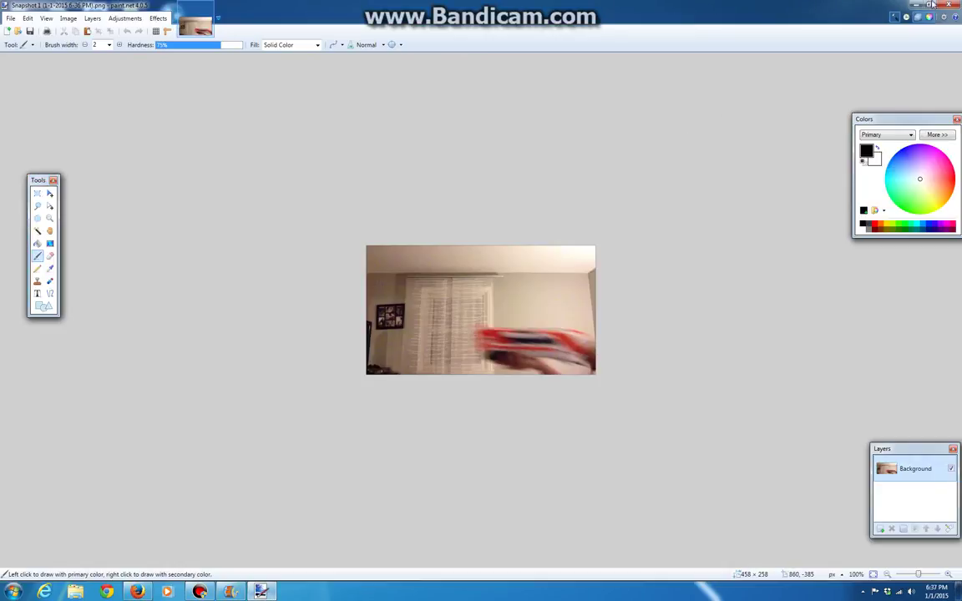
left_click(933, 5)
Drag the first image from the muzzle flash folder onto the snapshot and add it as a layer.
left_click_drag(425, 139, 596, 193)
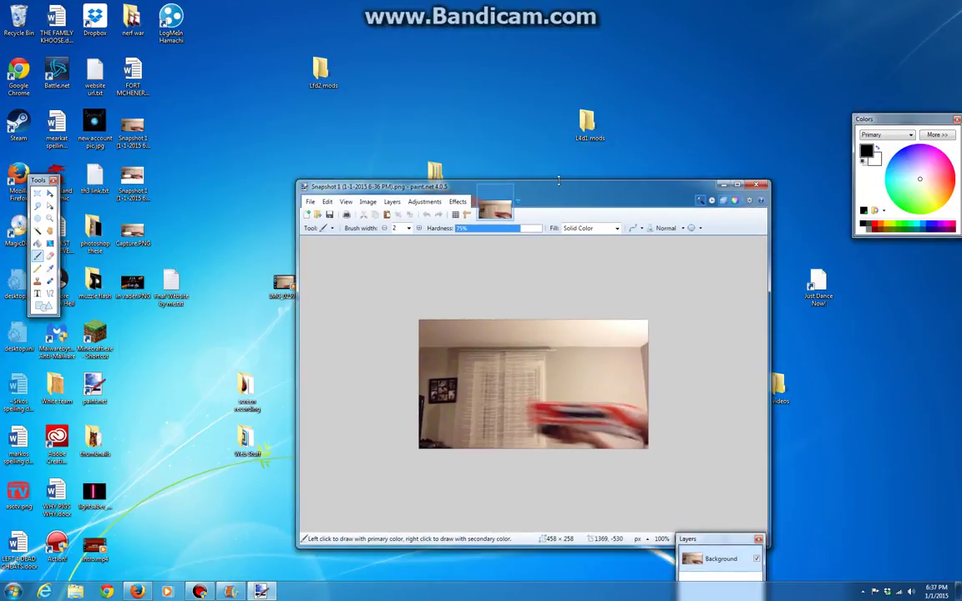
double_click(90, 280)
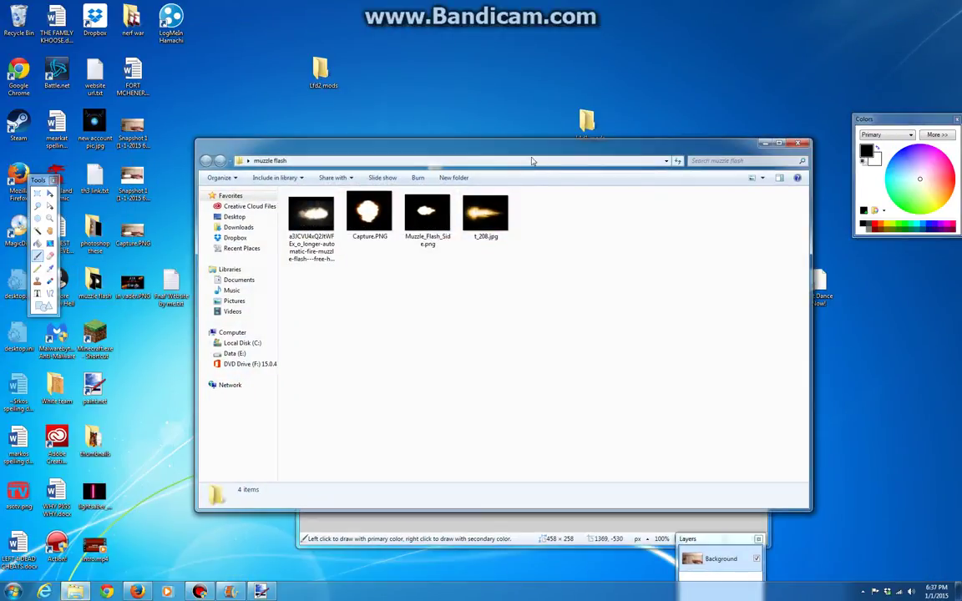
left_click_drag(528, 154, 350, 35)
mouse_move(137, 89)
left_mouse_down()
mouse_move(182, 268)
mouse_move(365, 470)
left_mouse_up()
left_click_drag(485, 426, 485, 426)
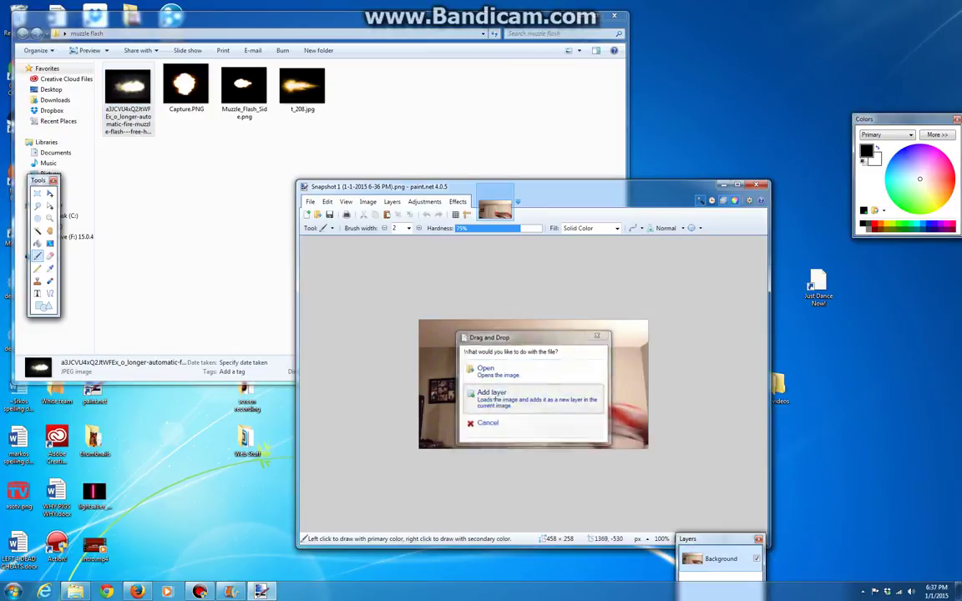
left_click(494, 395)
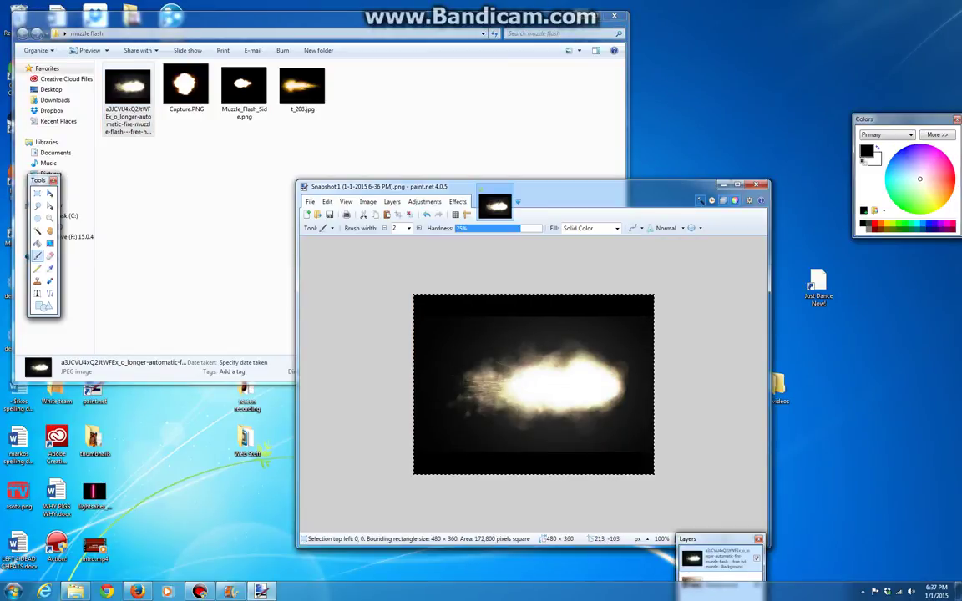
Close the muzzle flash folder, maximize Paint.NET, and look through the Edit and Image menus.
left_click(615, 15)
left_click(737, 183)
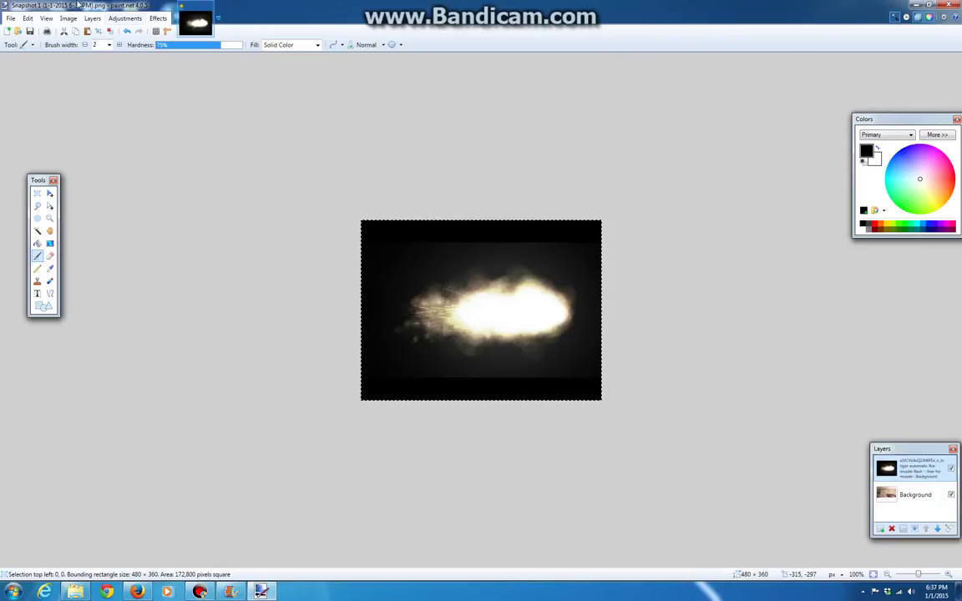
left_click(30, 18)
left_click(30, 19)
left_click(69, 19)
Magic Wand-select the black background around the muzzle flash.
mouse_move(31, 20)
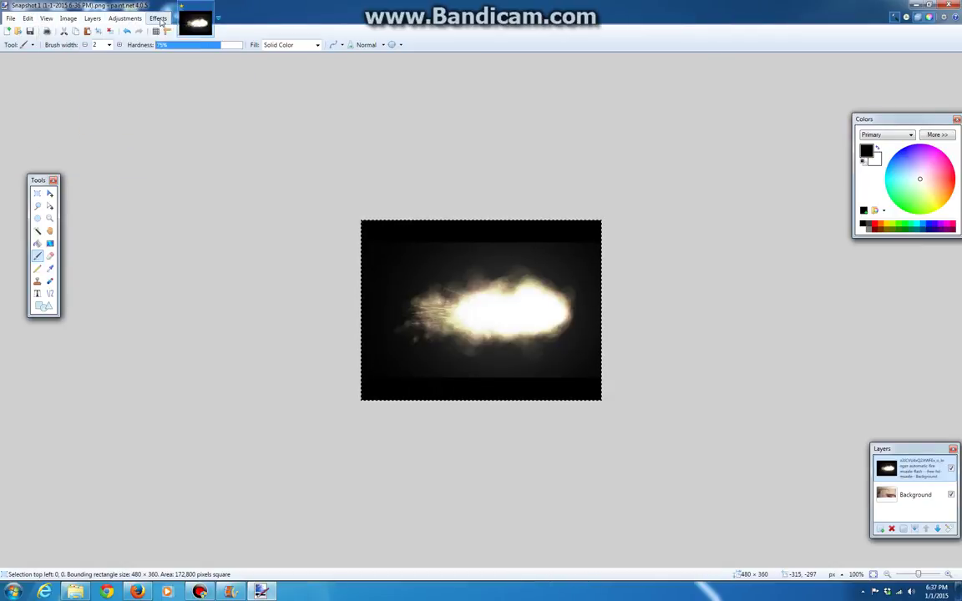
mouse_move(161, 22)
mouse_move(167, 41)
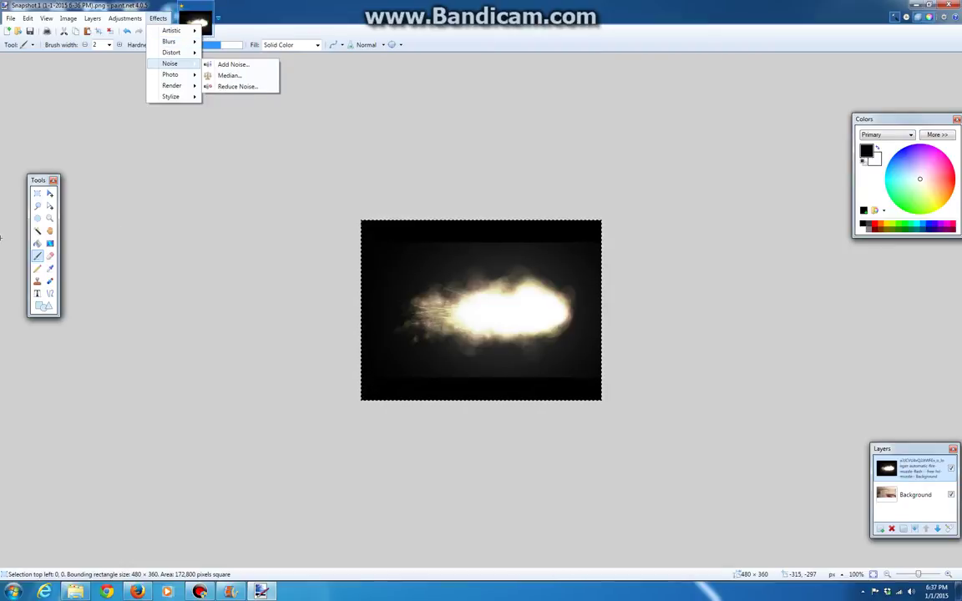
left_click(256, 184)
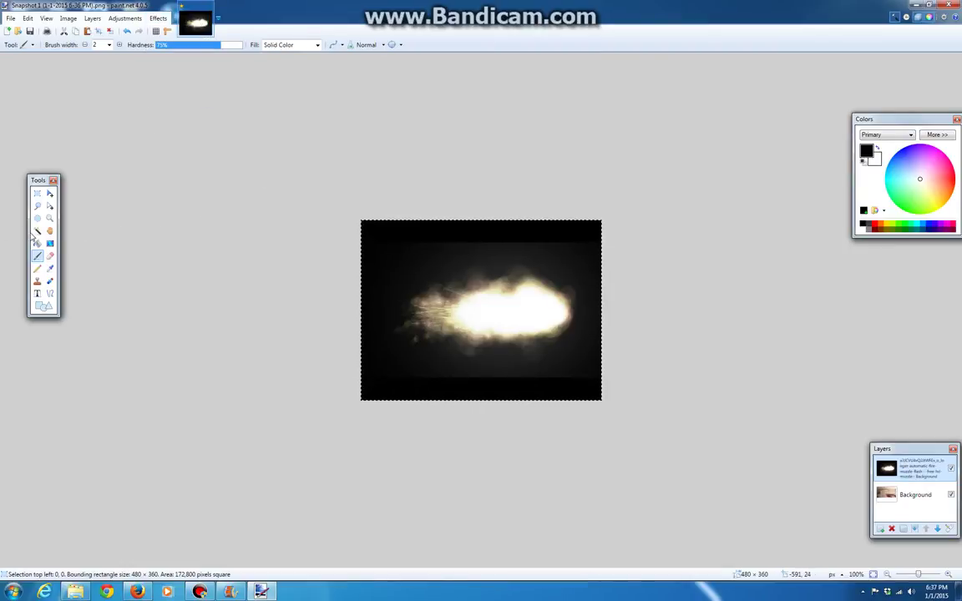
left_click(37, 230)
left_click(436, 238)
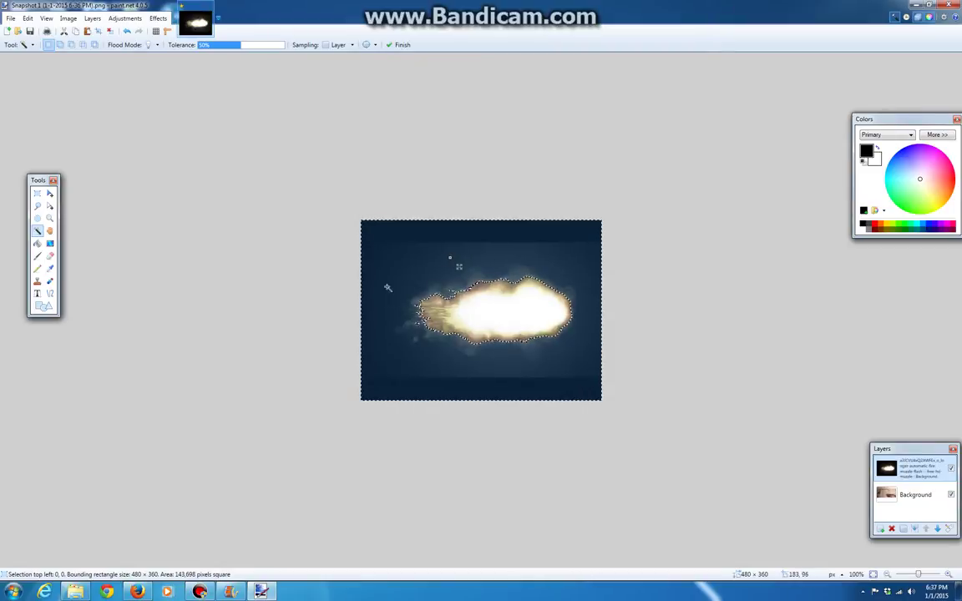
Erase the black surround, shrink the flash to 432 × 279, and place it at the barrel.
left_click(29, 19)
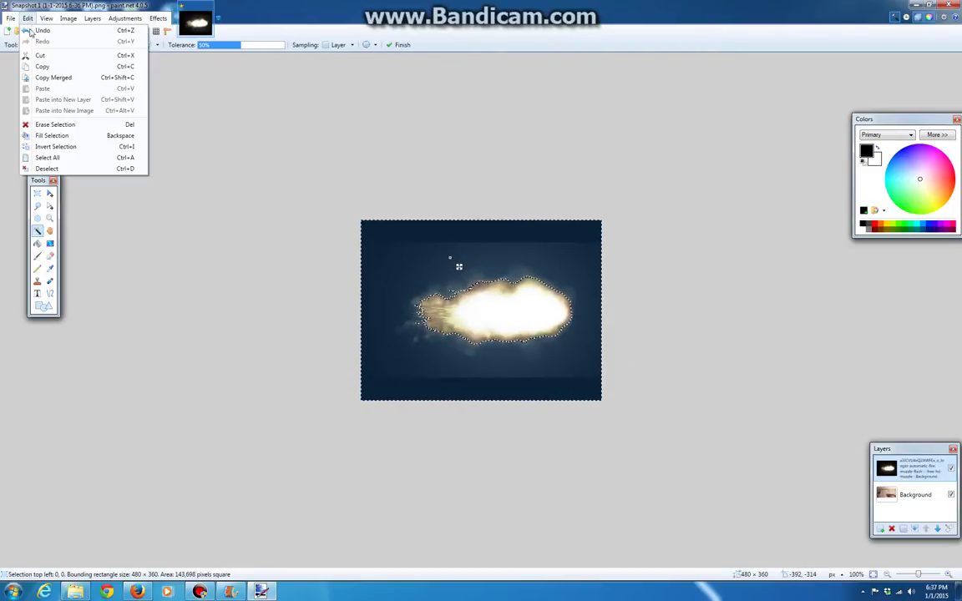
left_click(40, 126)
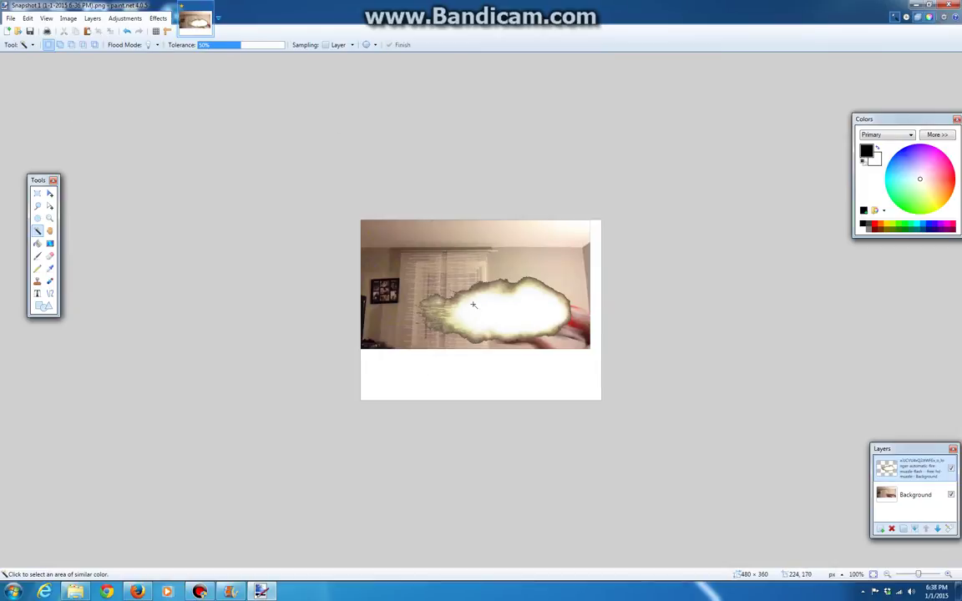
left_click(50, 193)
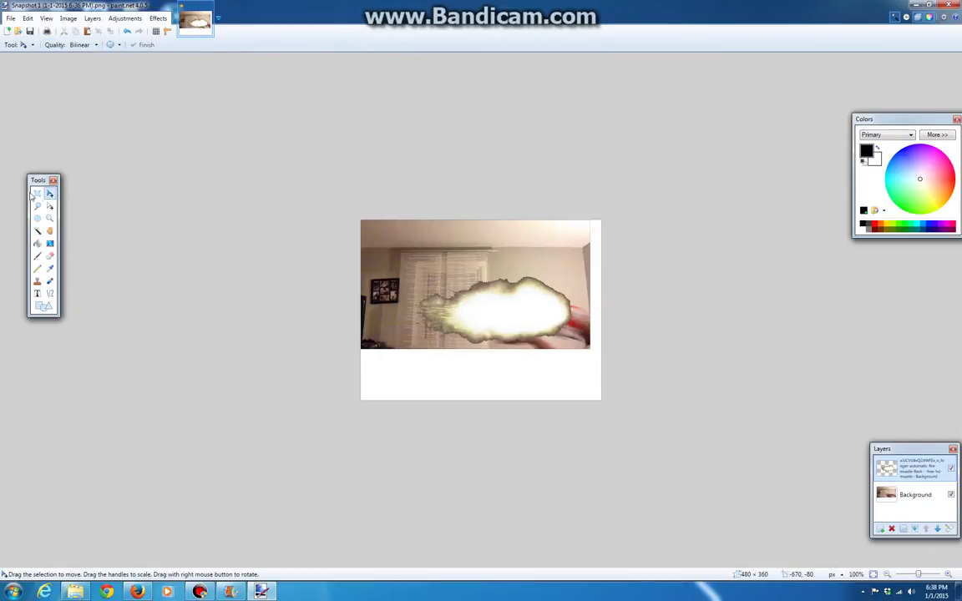
left_click_drag(522, 324, 448, 321)
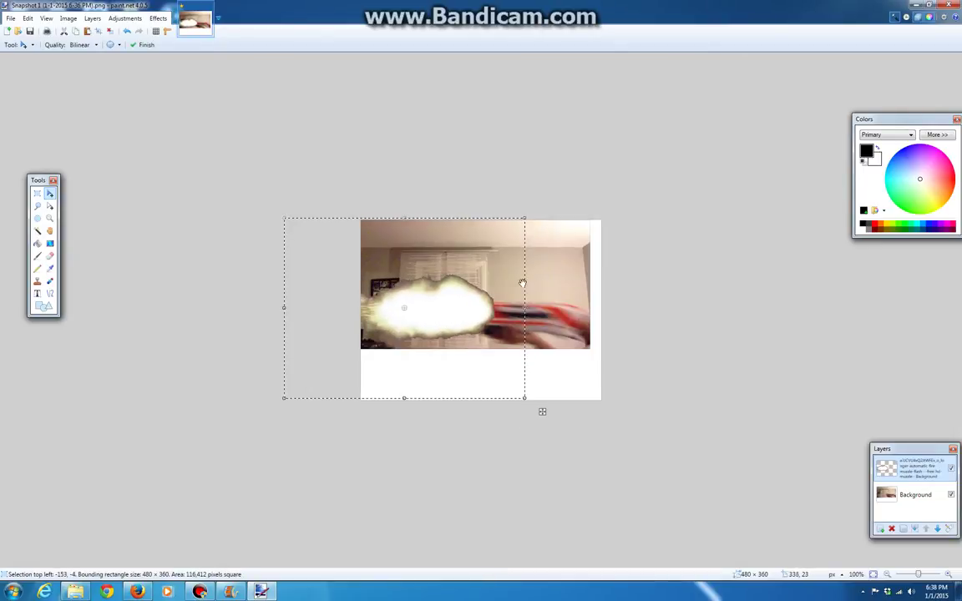
left_click_drag(525, 219, 501, 258)
left_click_drag(429, 337, 451, 321)
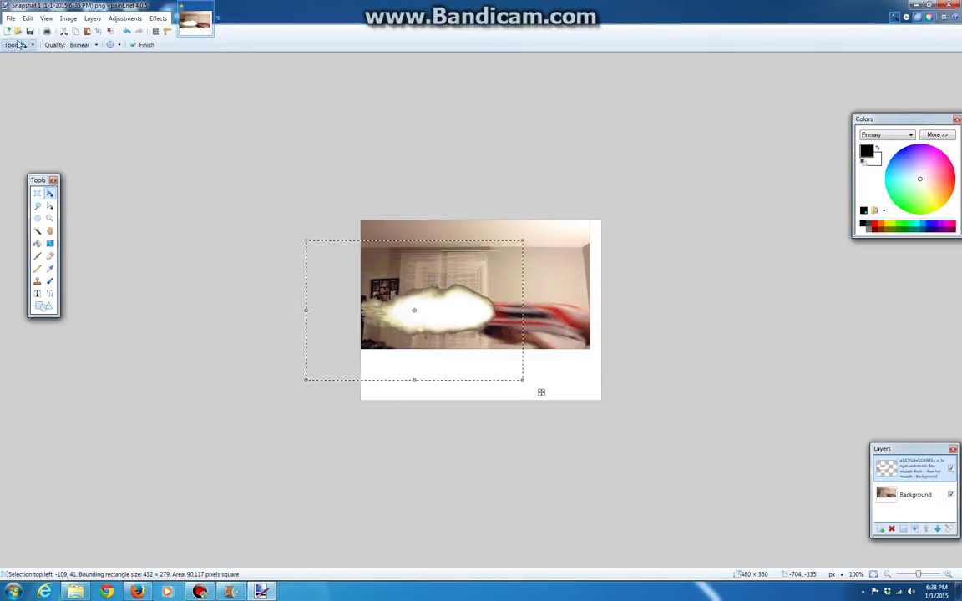
Open Snipping Tool from the Start menu and close it without capturing.
left_click(13, 585)
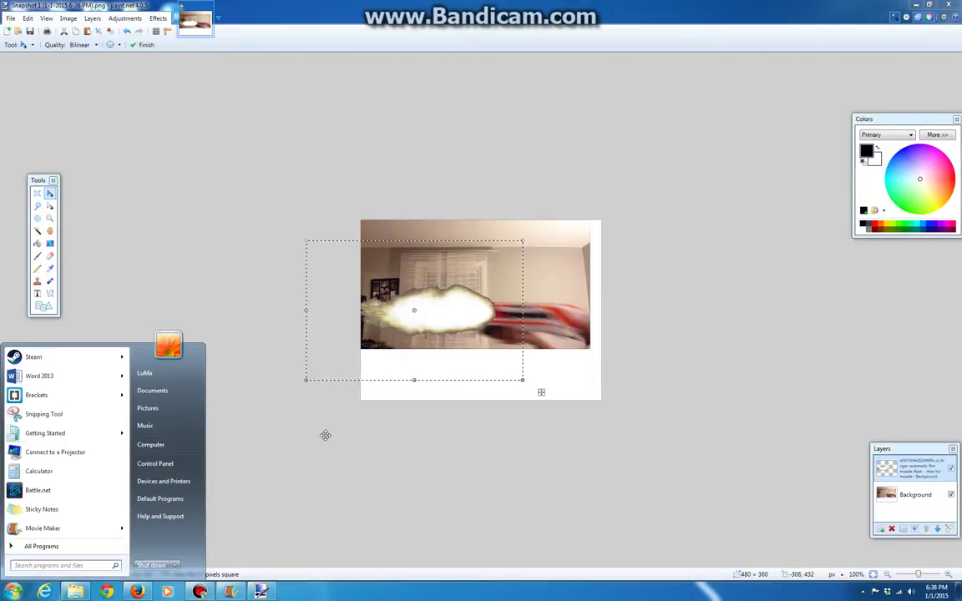
left_click(662, 412)
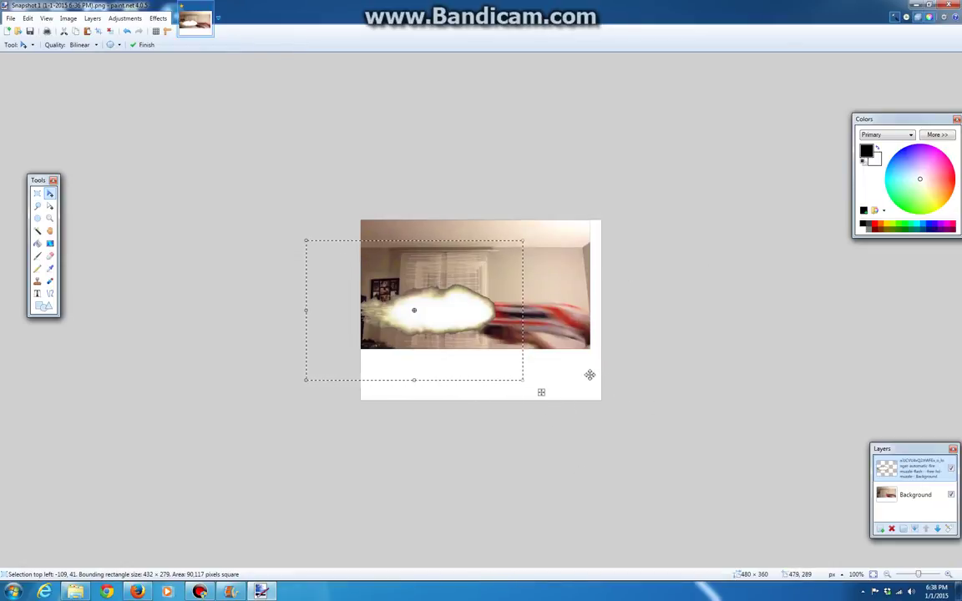
left_click(13, 592)
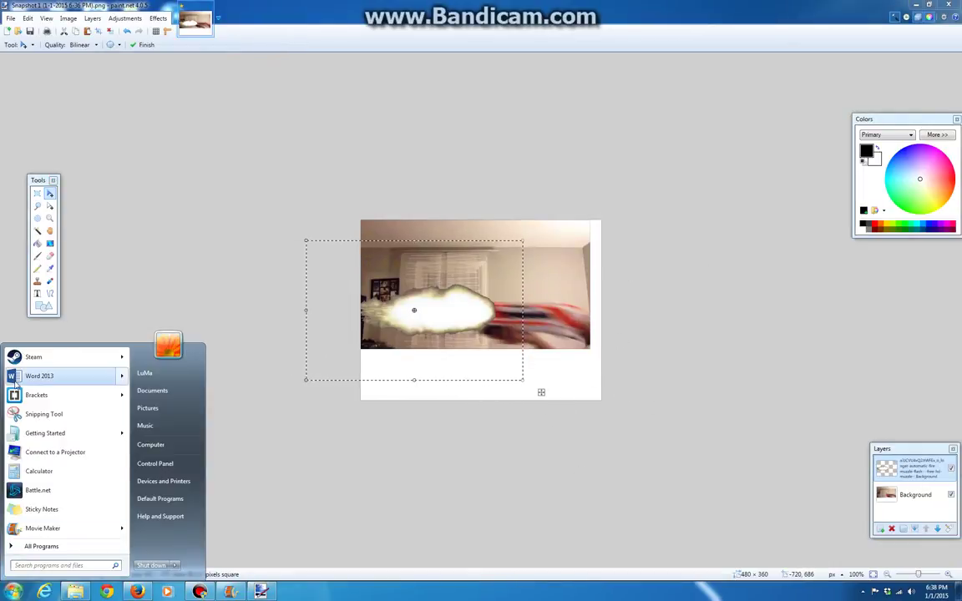
left_click(46, 420)
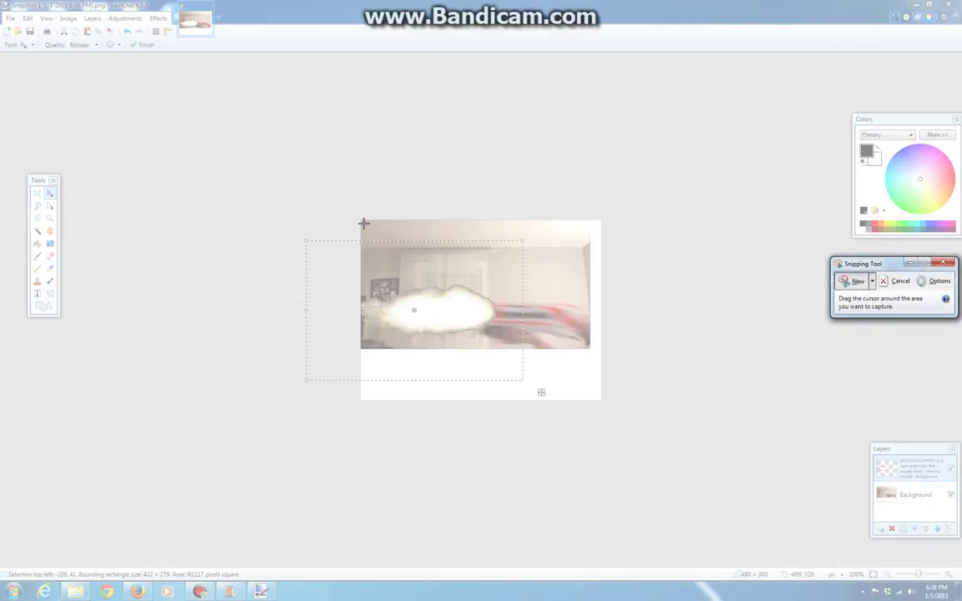
left_click(912, 264)
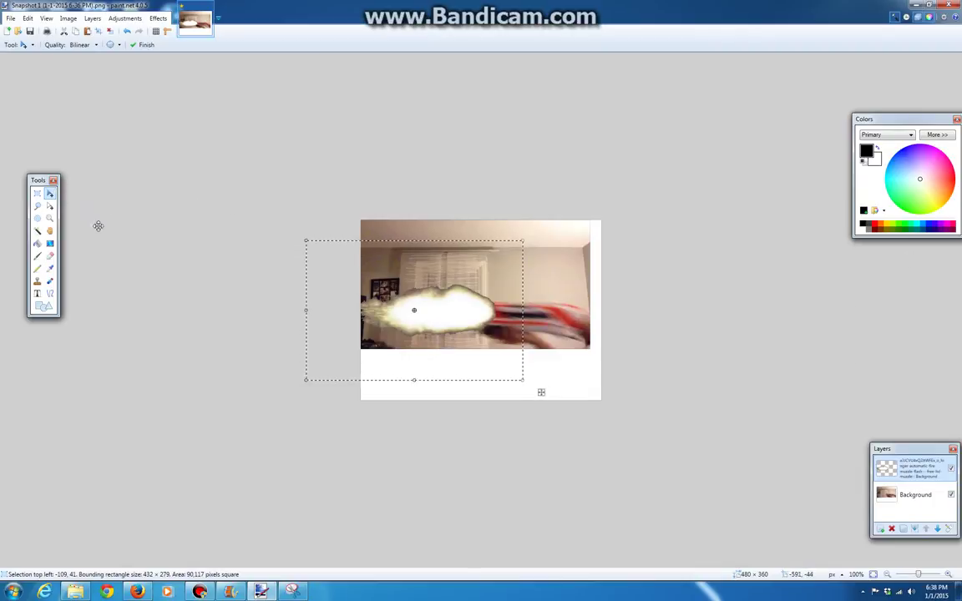
Undo the flash's last two changes and raise it about 30 px onto the muzzle.
left_click(37, 230)
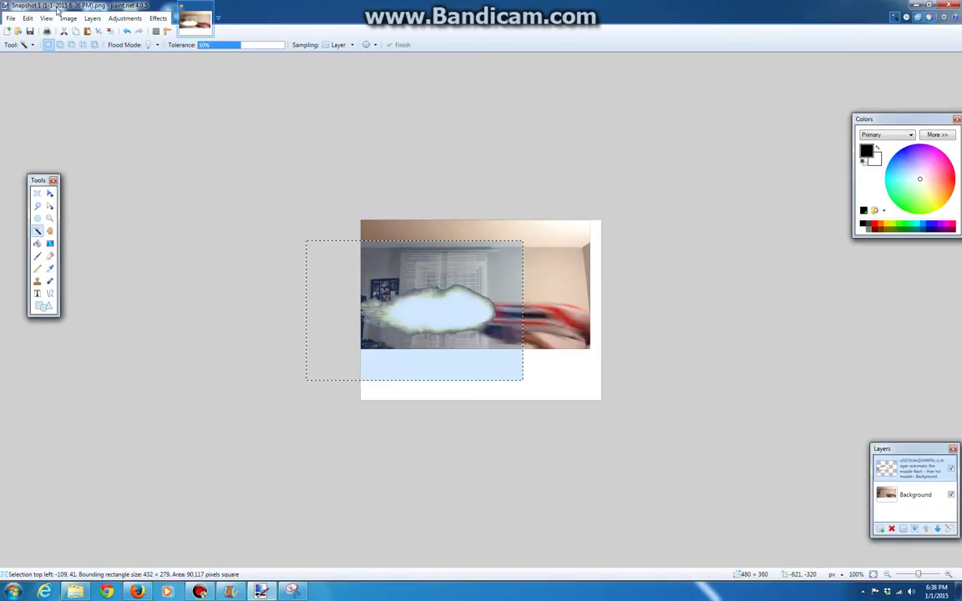
left_click(28, 19)
left_click(28, 19)
left_click(27, 18)
left_click(31, 31)
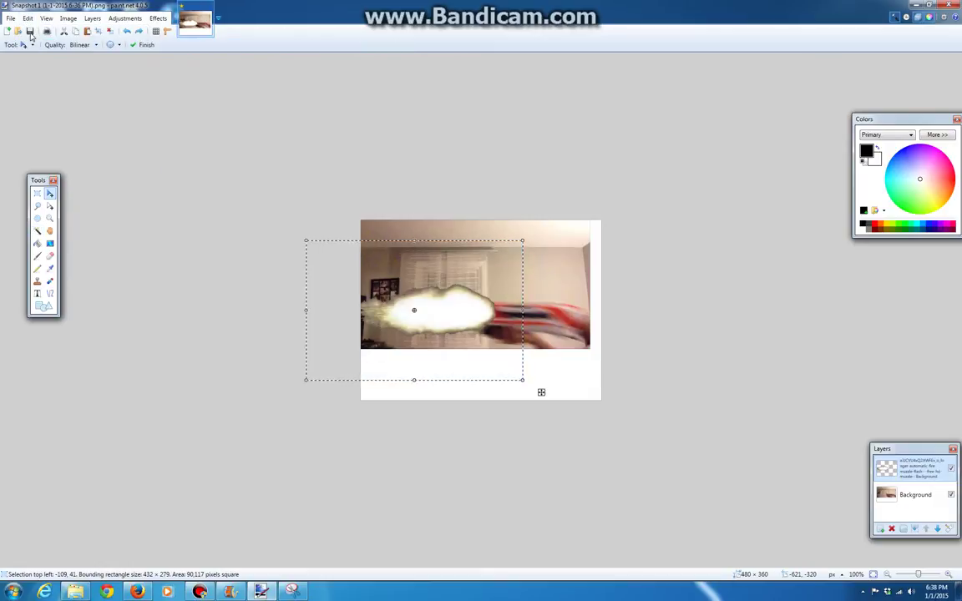
left_click(27, 18)
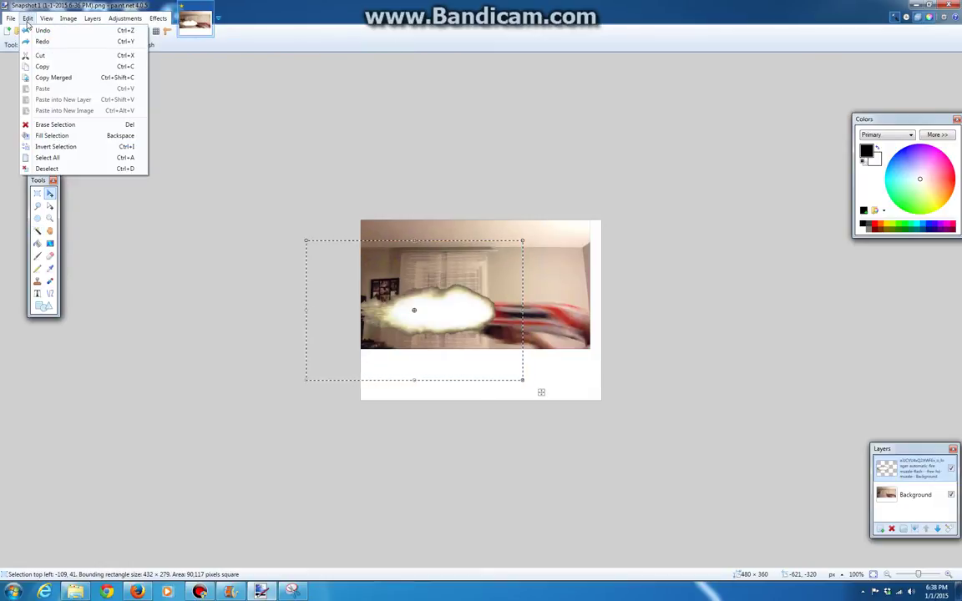
left_click(31, 31)
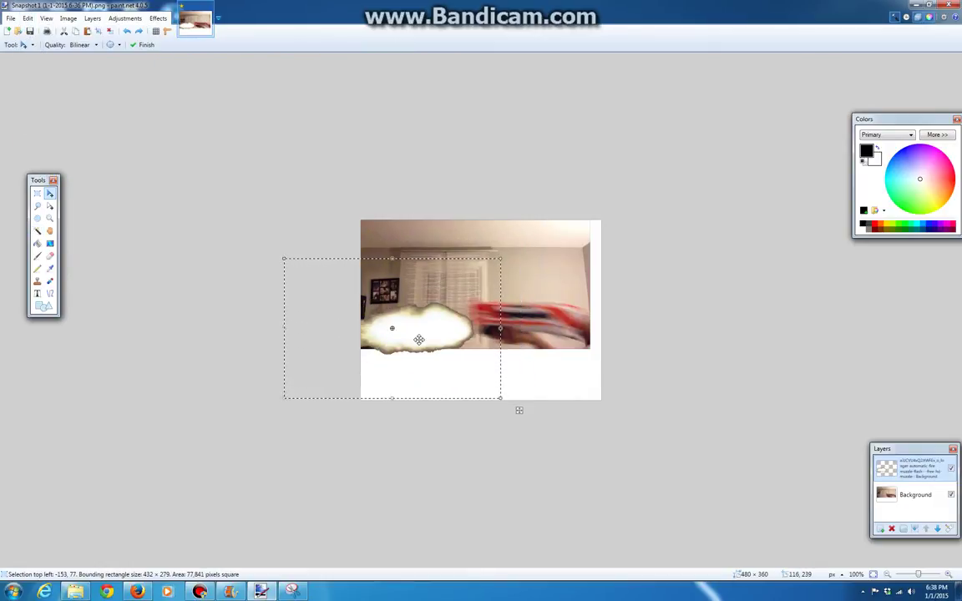
left_click_drag(420, 337, 431, 321)
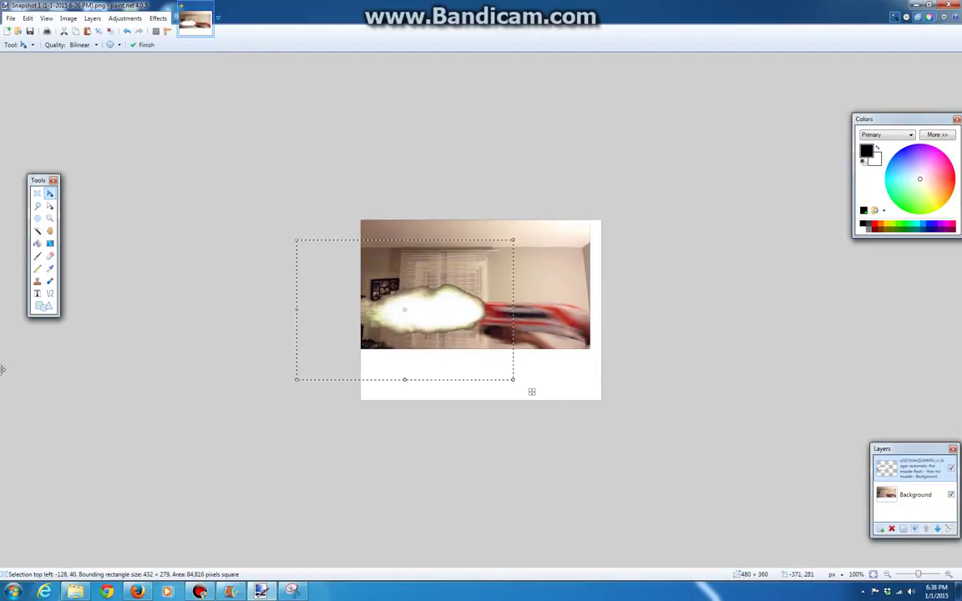
Browse the File and Start menus, then bring up the screen recorder window.
left_click(10, 19)
left_click(10, 21)
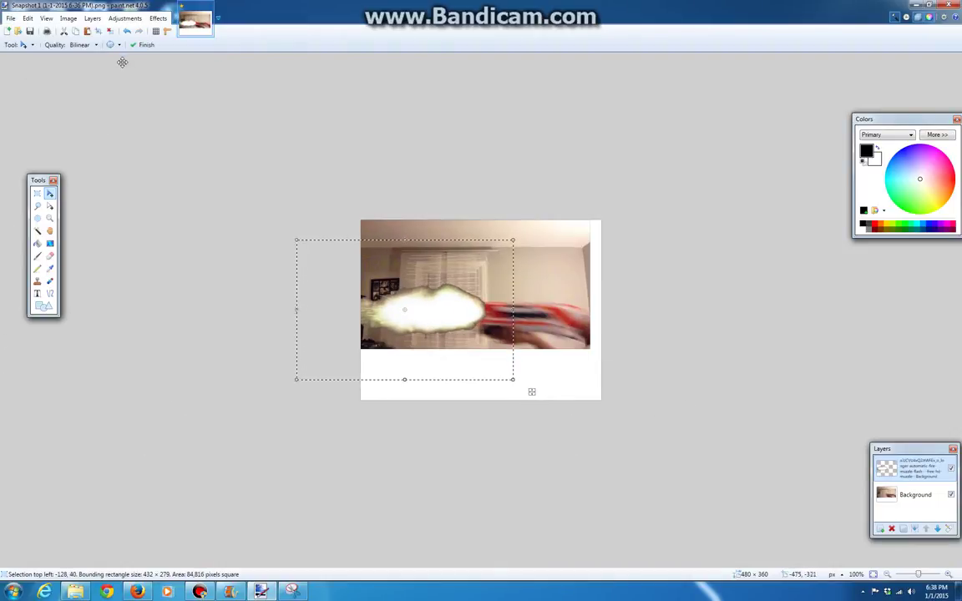
left_click(5, 593)
left_click(4, 593)
left_click(4, 593)
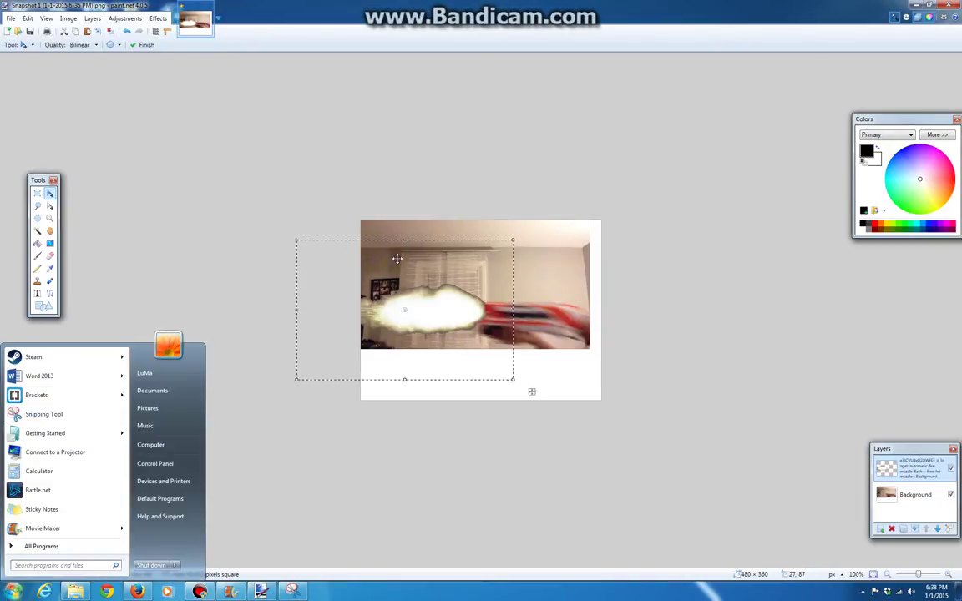
left_click(283, 489)
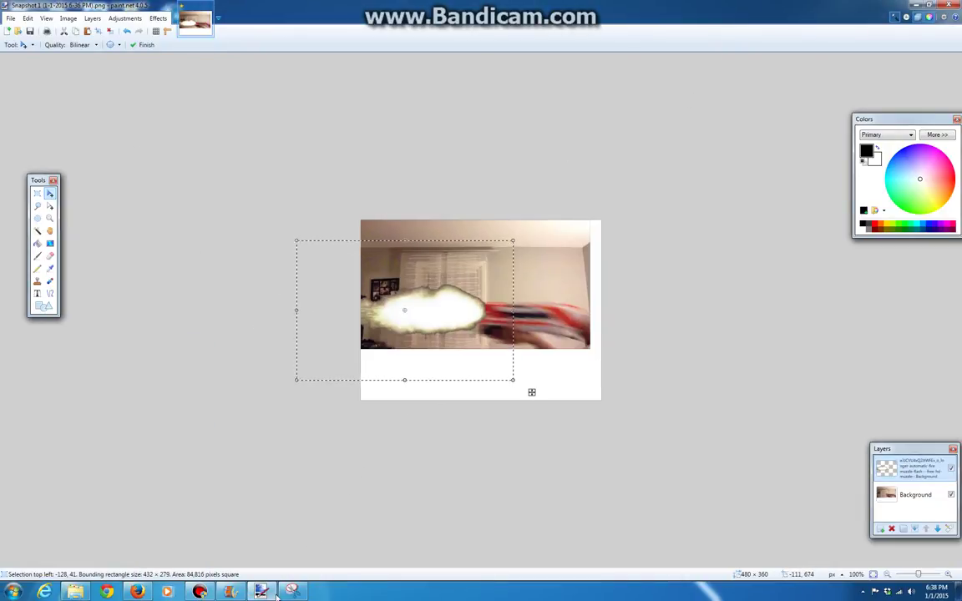
left_click(201, 593)
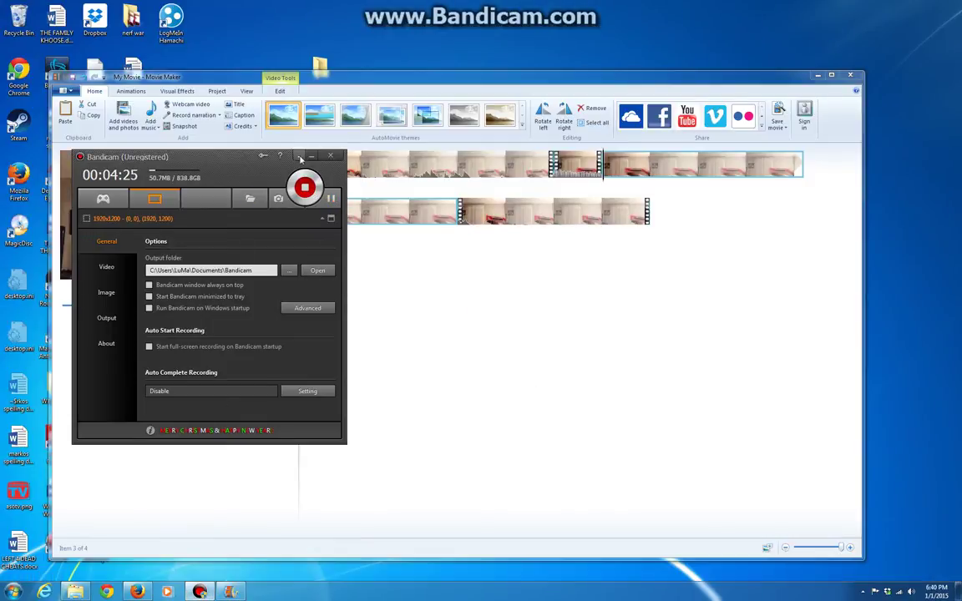
Hide the Bandicam screen recorder window via the system tray.
left_click(301, 158)
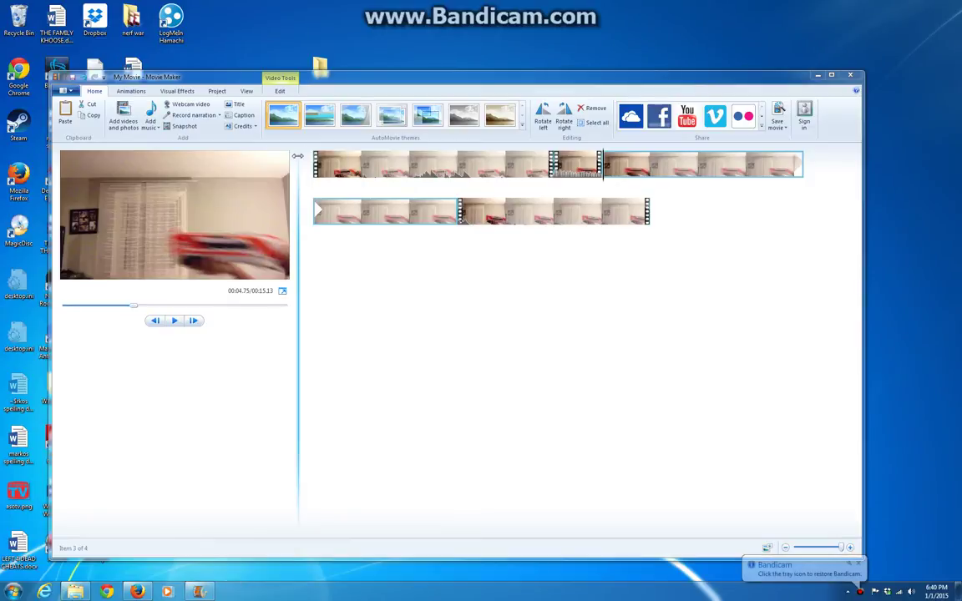
right_click(858, 595)
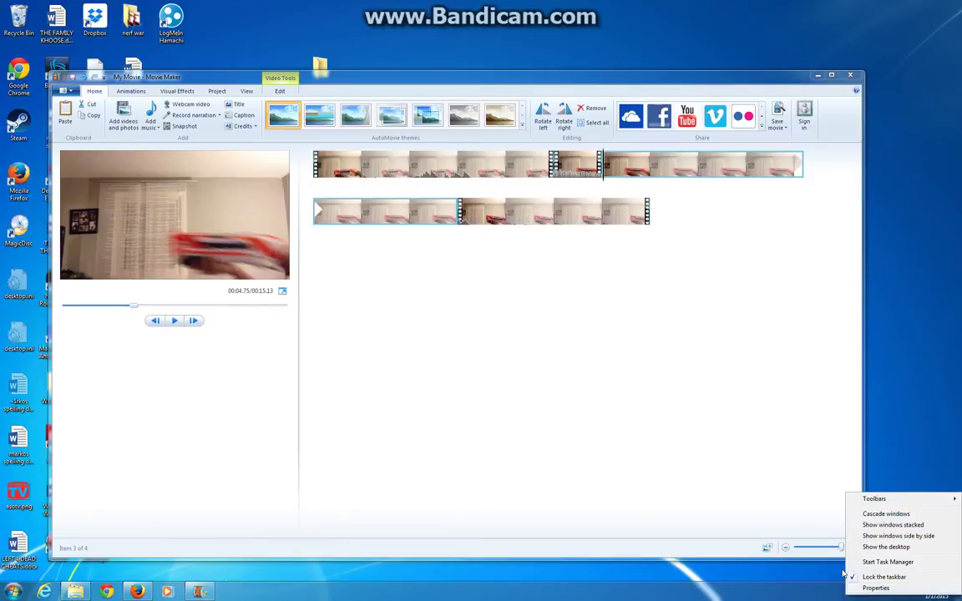
left_click(796, 579)
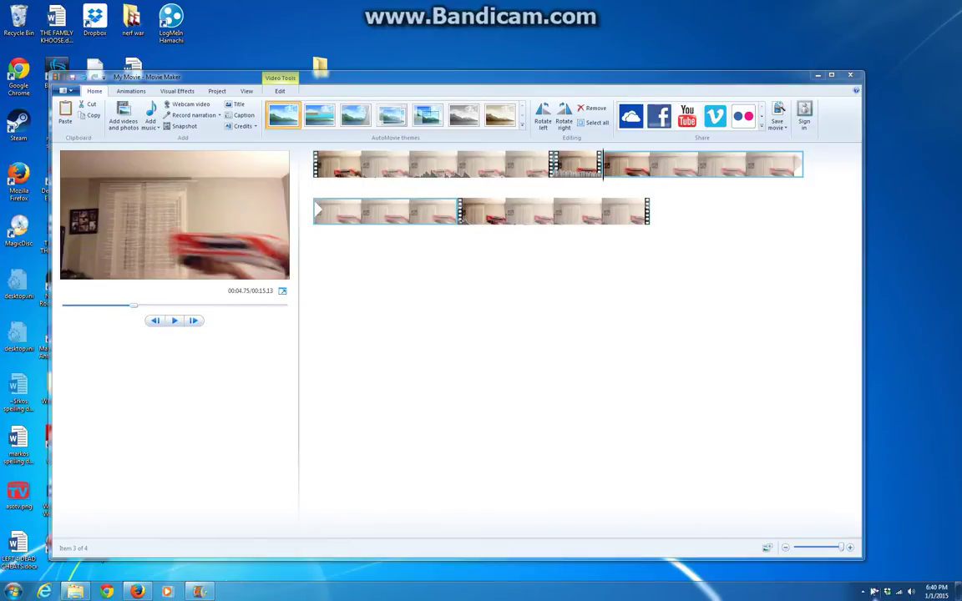
left_click(863, 591)
left_click(847, 541)
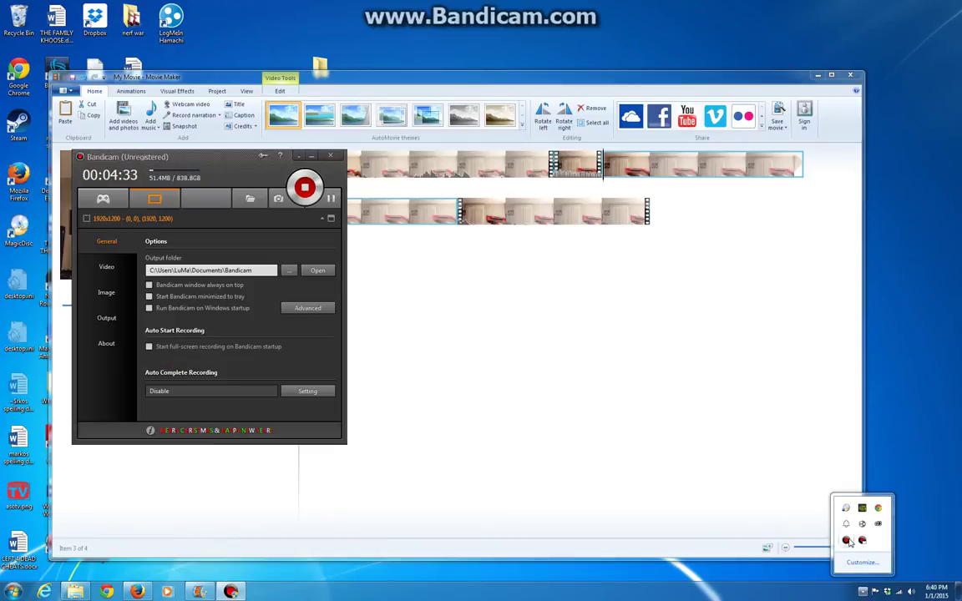
left_click(309, 156)
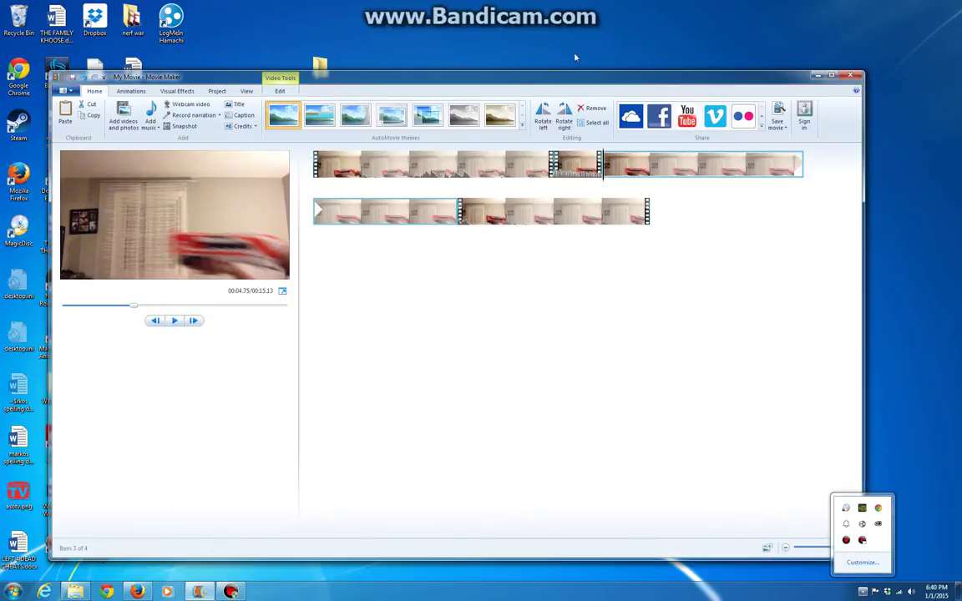
Drag the muzzle-flash PNG from the desktop onto the storyboard after clip 1.
left_click_drag(501, 77, 744, 47)
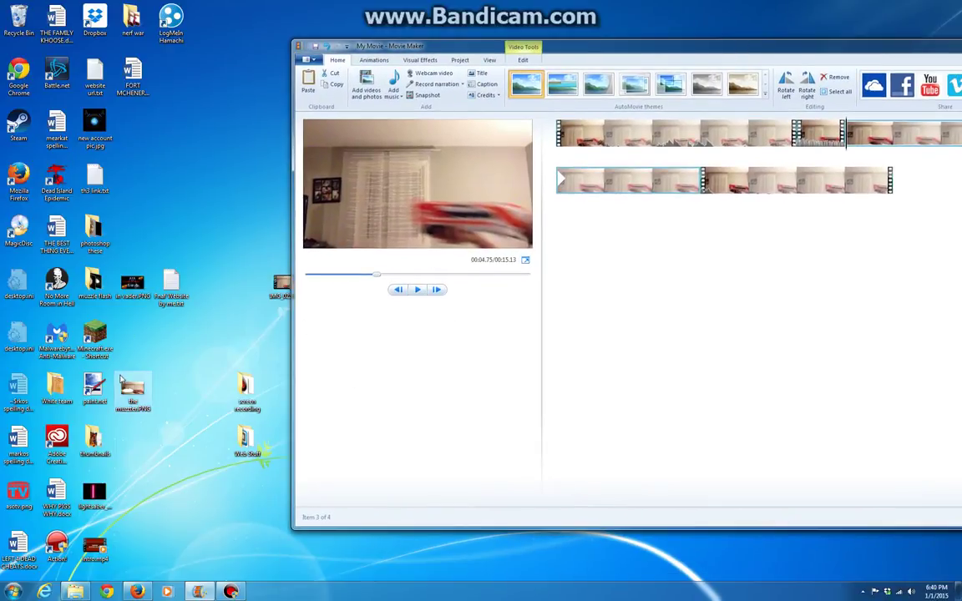
left_click_drag(132, 389, 807, 137)
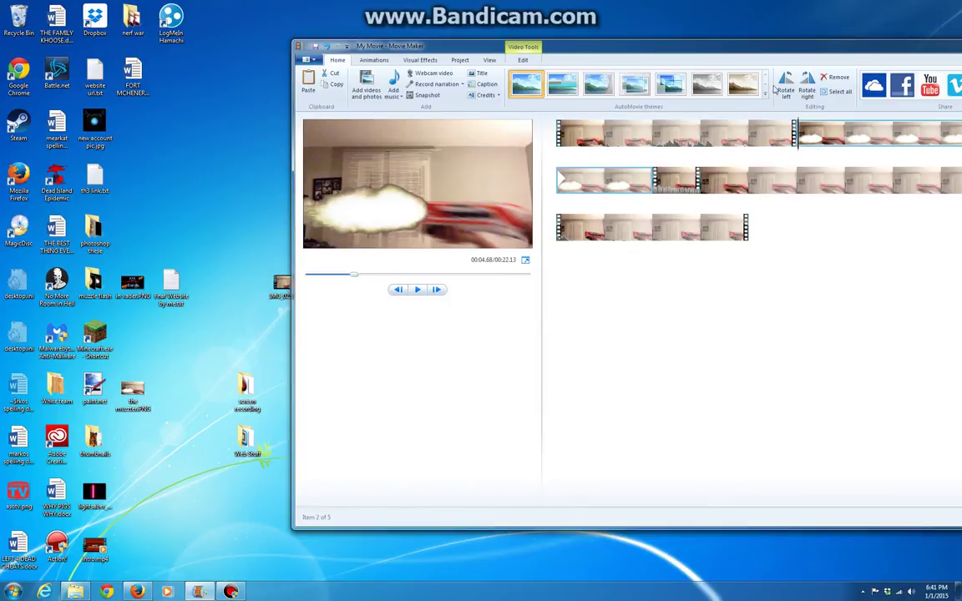
left_click_drag(777, 51, 517, 99)
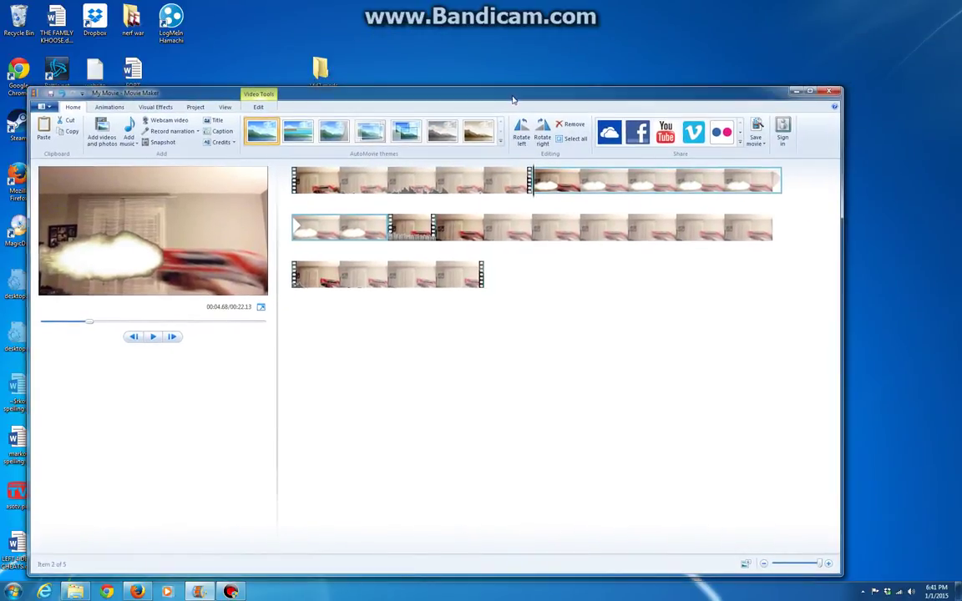
Delete the IMG_0259 clip and set the muzzle-flash picture's duration to 0.10 seconds.
left_click(412, 237)
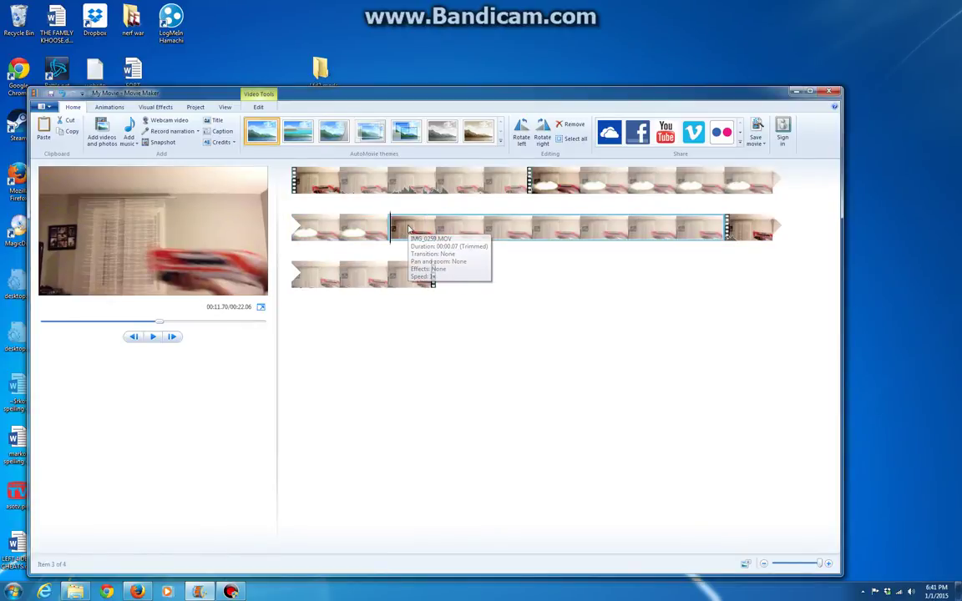
key("Delete")
left_click(574, 179)
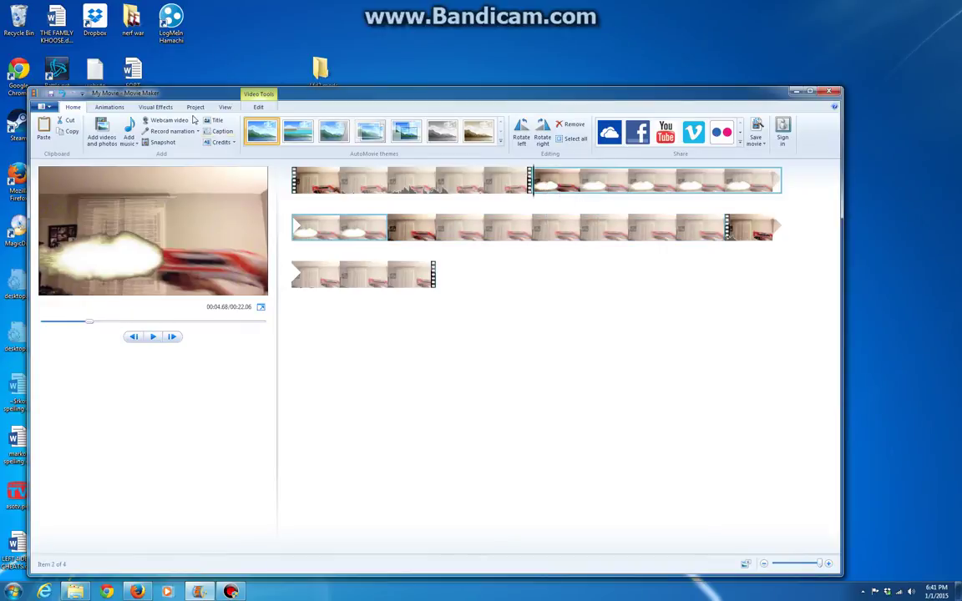
left_click(259, 108)
left_click(239, 139)
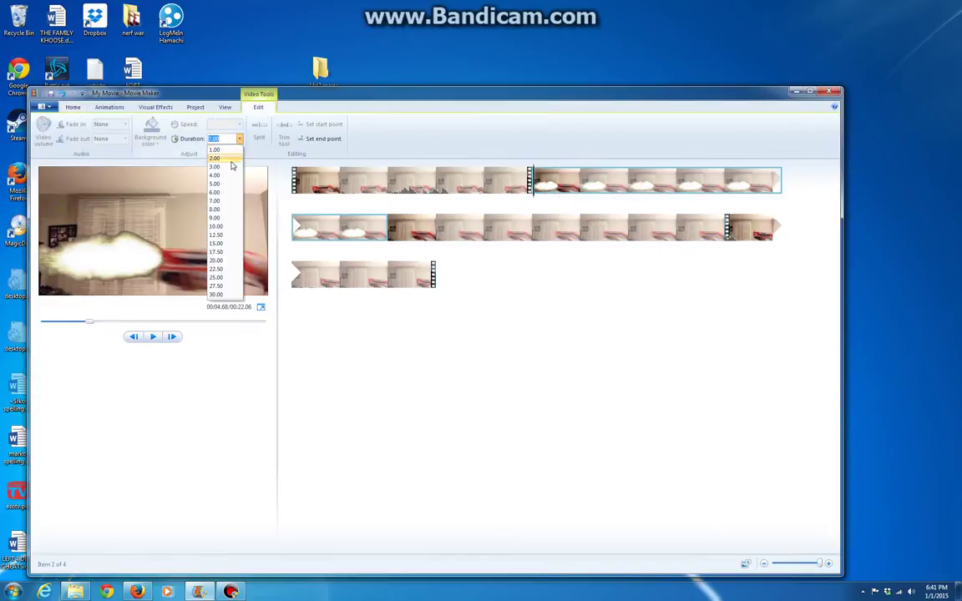
left_click(231, 151)
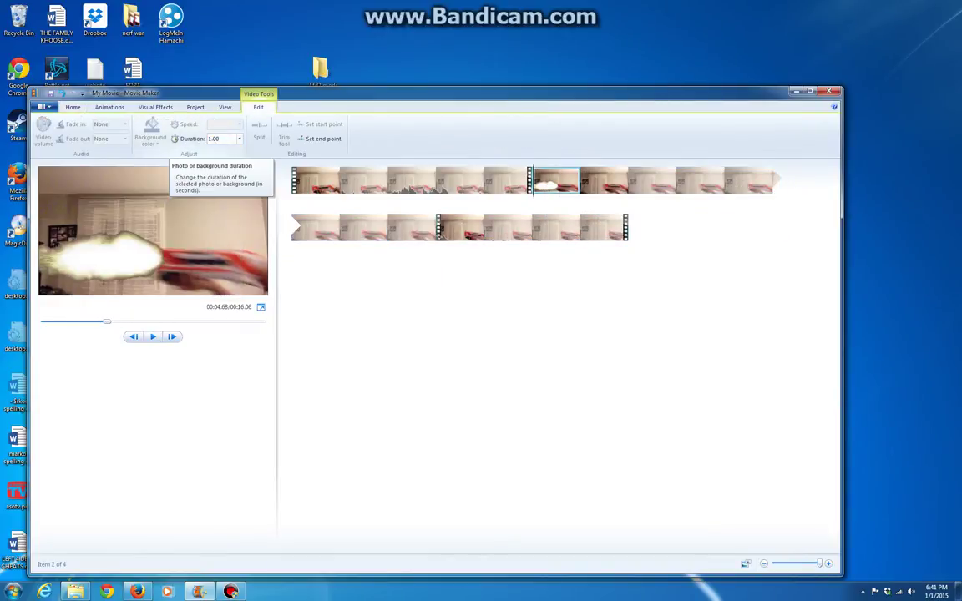
left_click(214, 138)
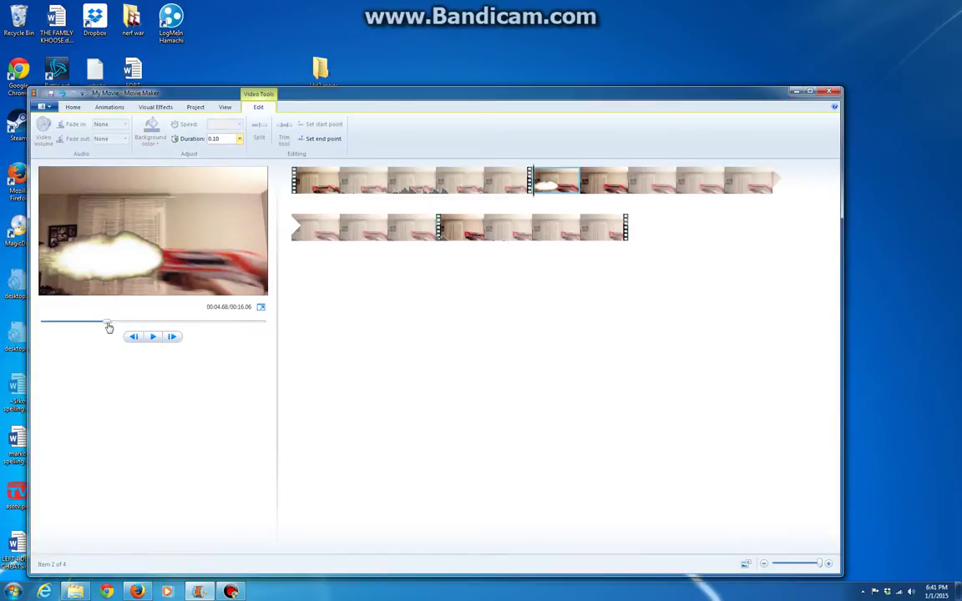
Preview the movie from the start, then set the following still to 0.10 seconds.
left_click_drag(109, 328, 47, 321)
left_click(154, 338)
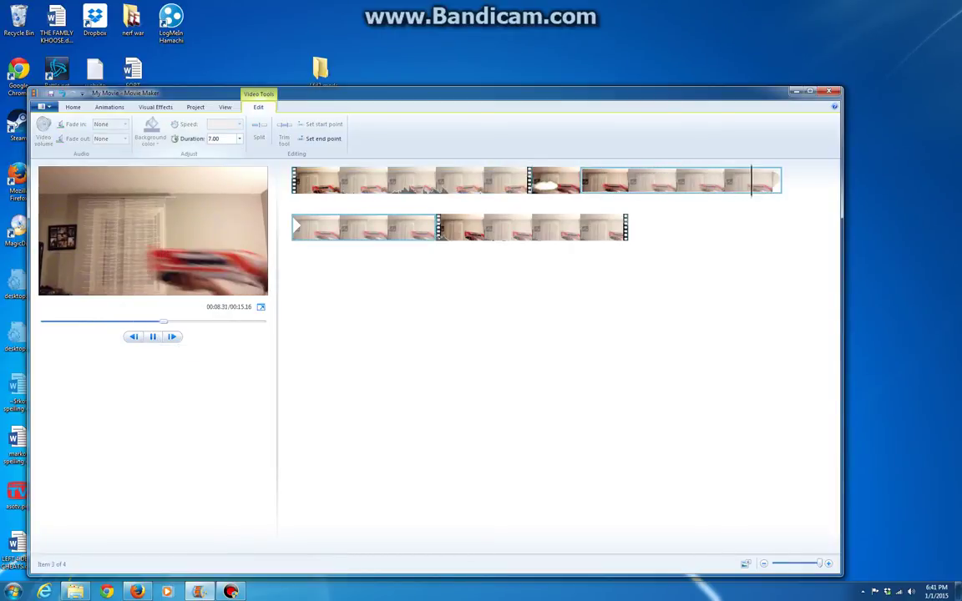
left_click(235, 142)
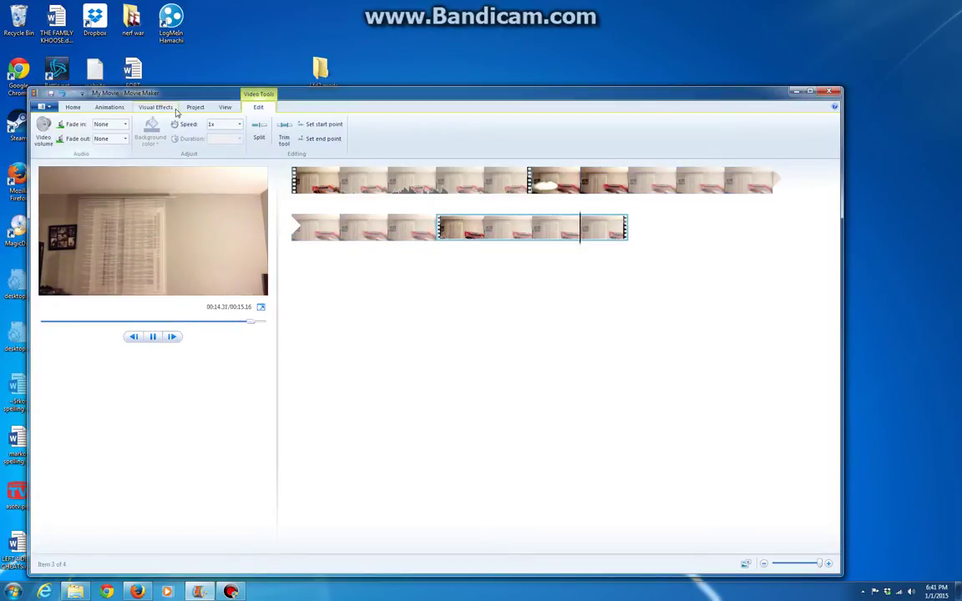
left_click(582, 180)
left_click(239, 139)
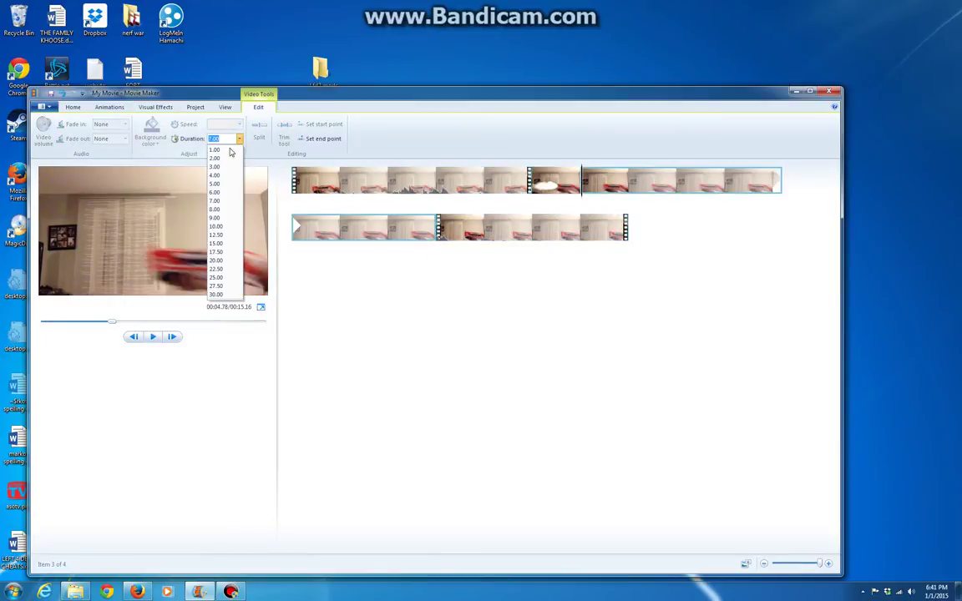
left_click(223, 148)
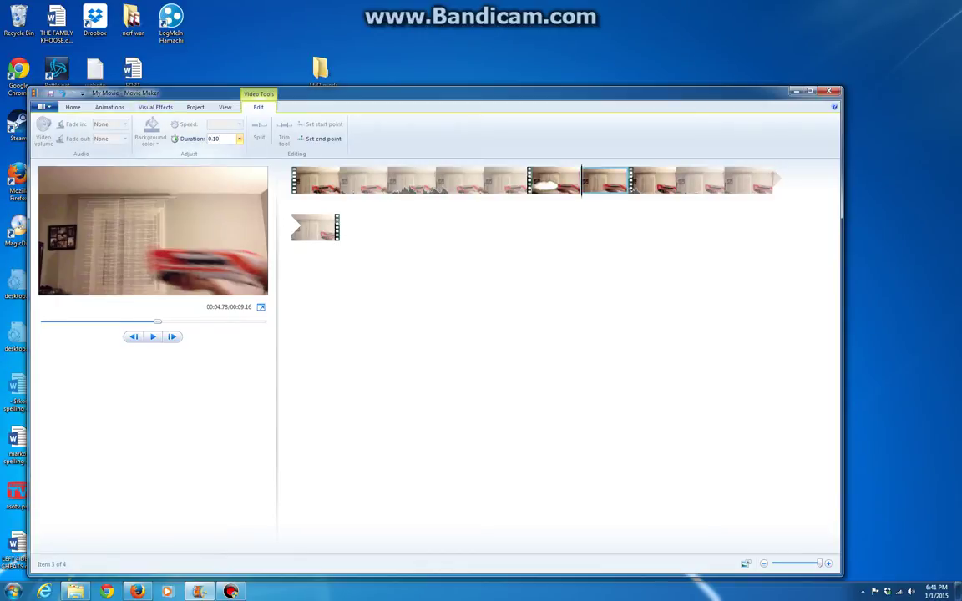
left_click_drag(166, 324, 137, 323)
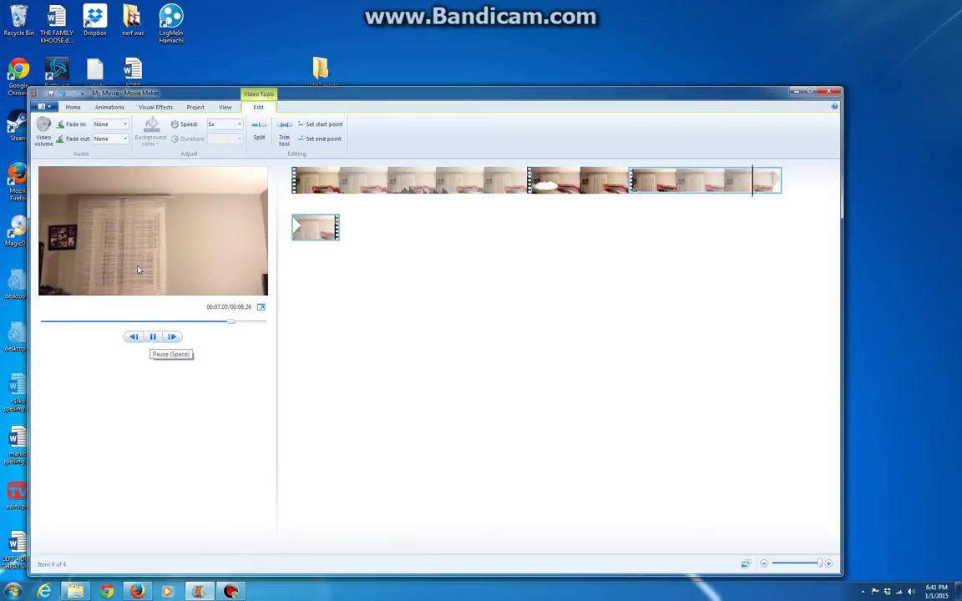
left_click(558, 176)
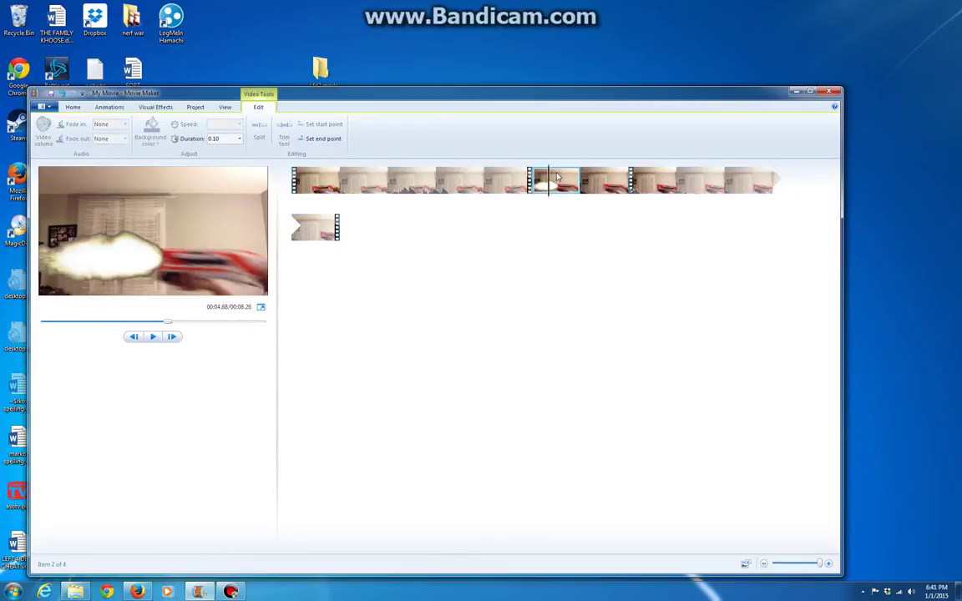
left_click(668, 179)
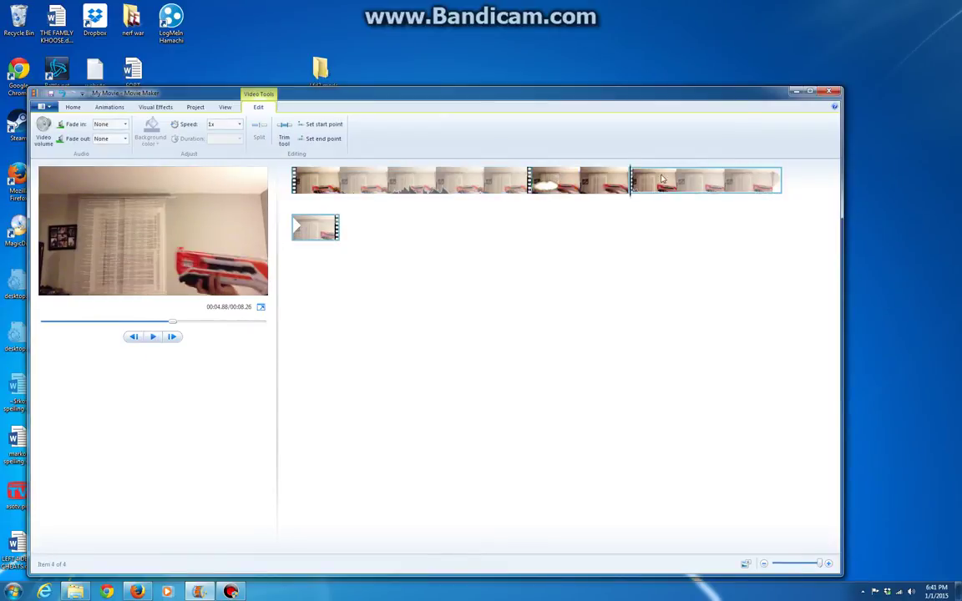
left_click(238, 123)
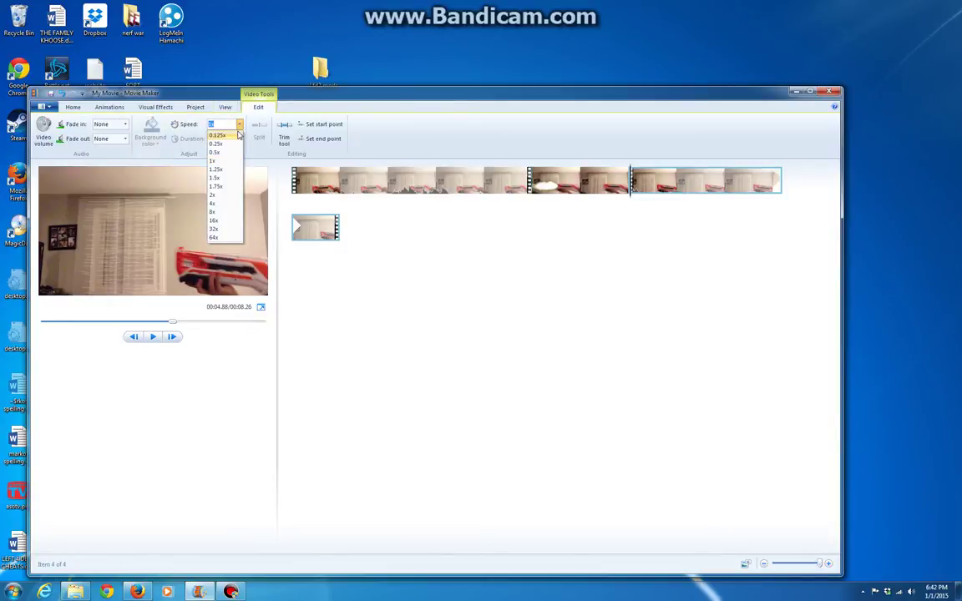
left_click(236, 134)
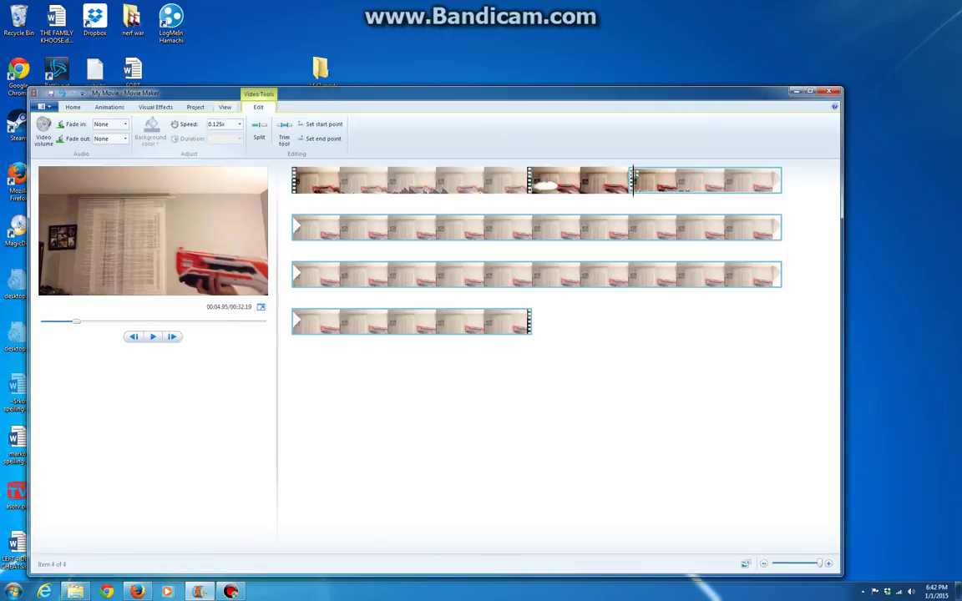
left_click(217, 124)
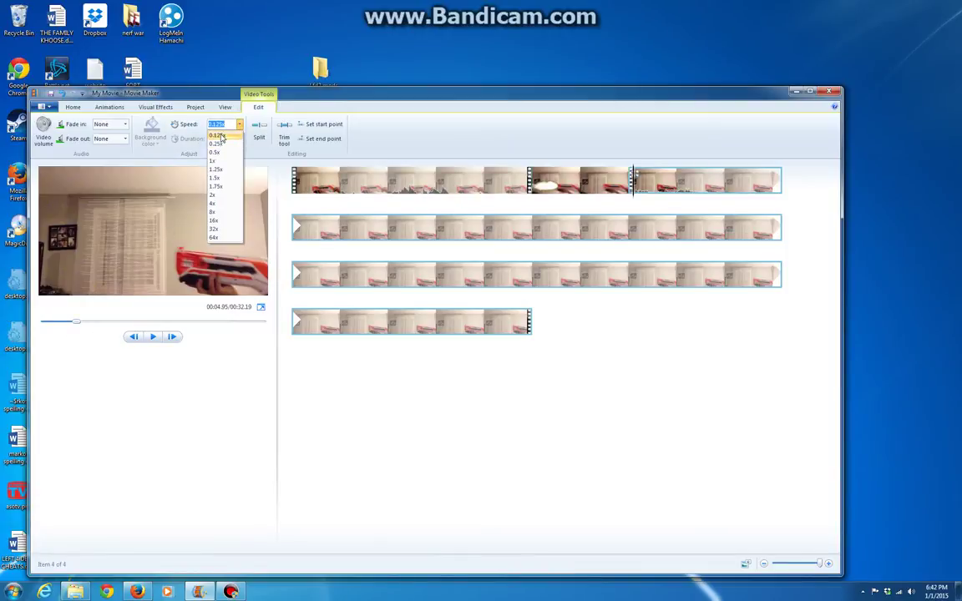
left_click(219, 135)
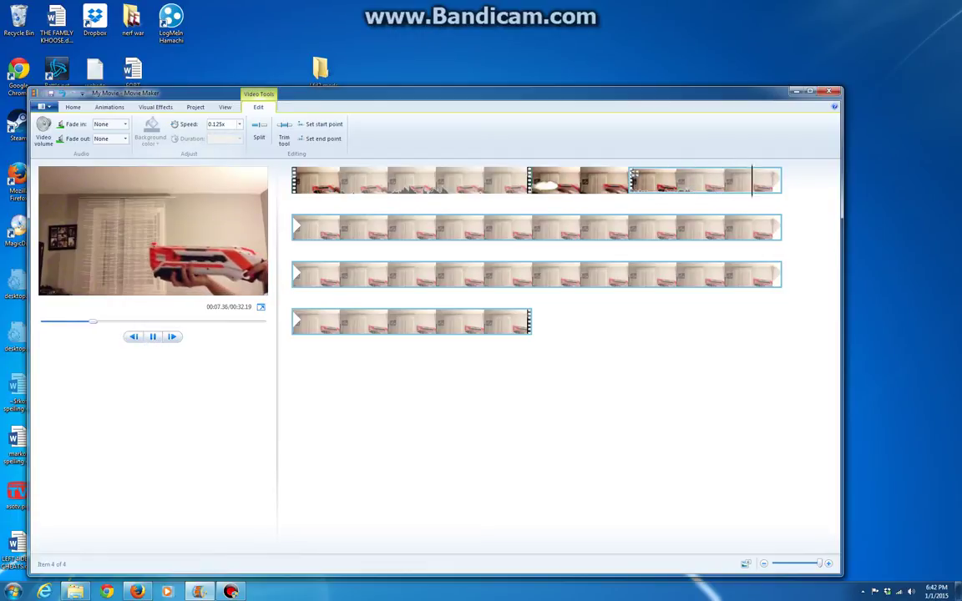
left_click(217, 123)
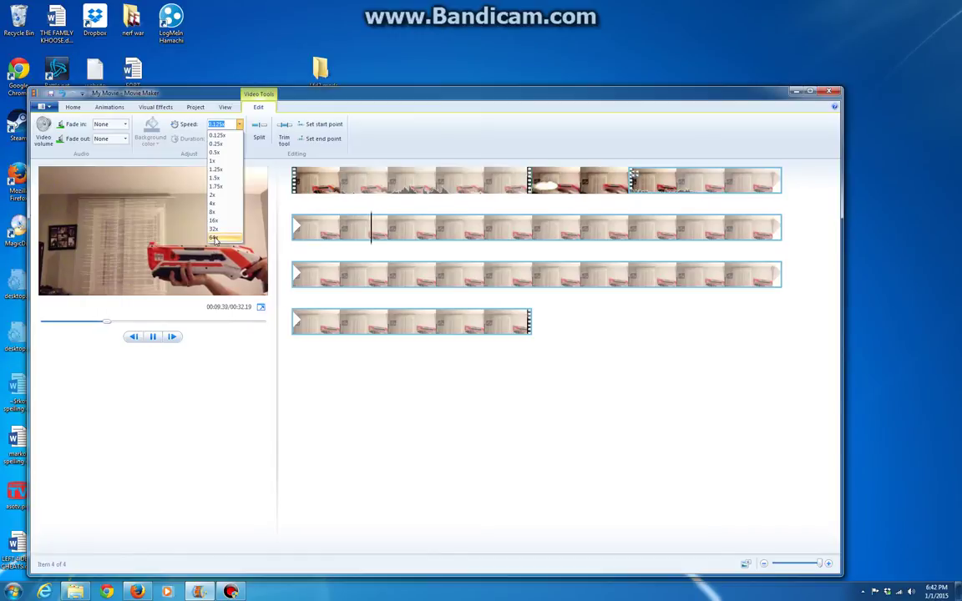
left_click(214, 238)
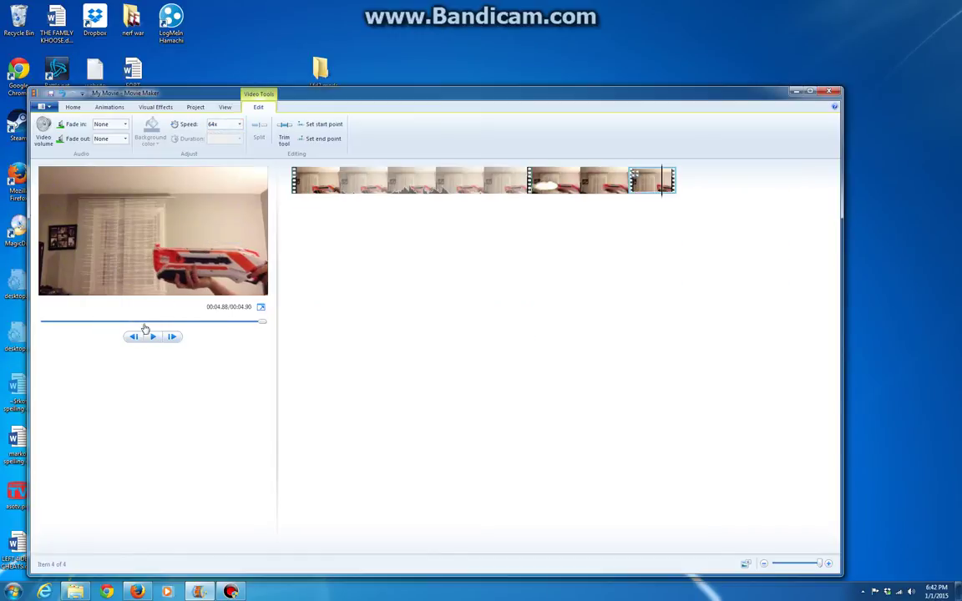
left_click(238, 123)
left_click(214, 151)
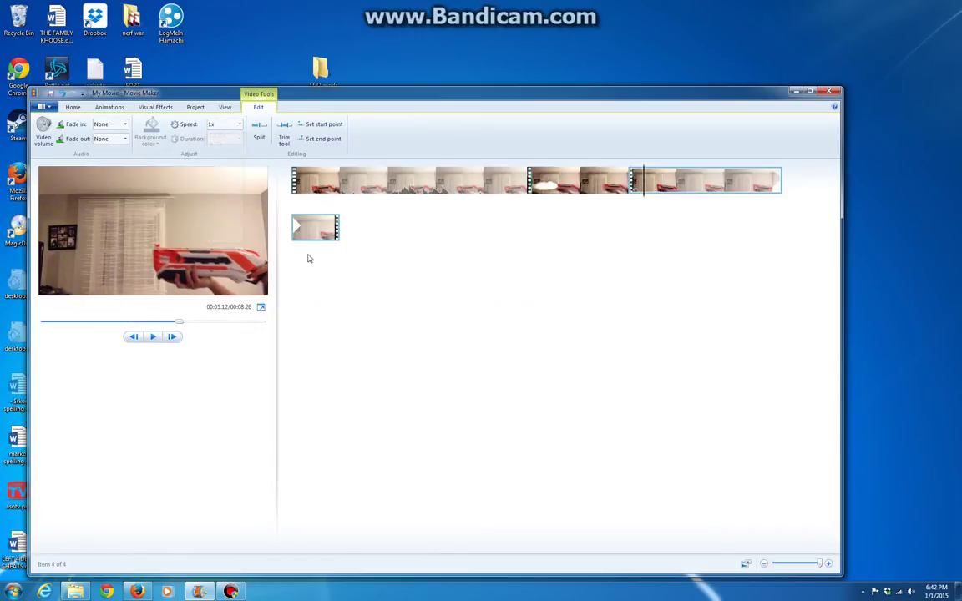
Play the 8.26-second movie from the start, pause, and rewind to 00:00.00.
left_click_drag(183, 323, 44, 322)
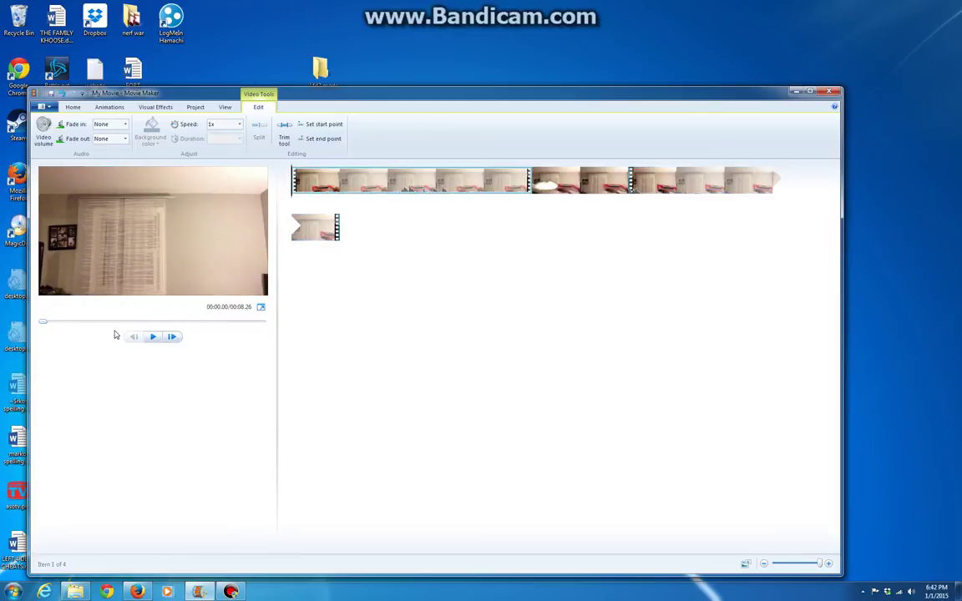
left_click(154, 338)
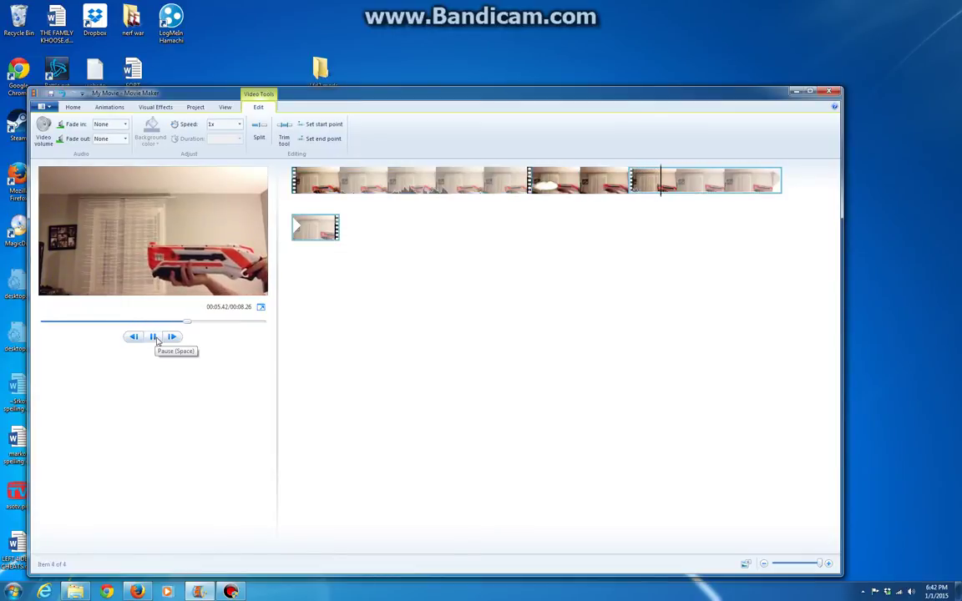
left_click(153, 338)
left_click(51, 321)
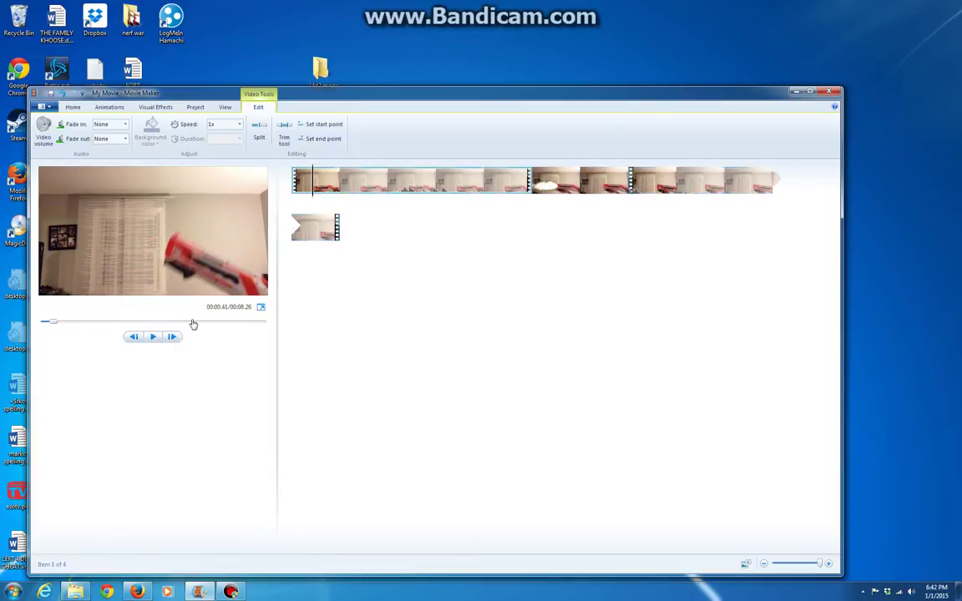
left_click(41, 321)
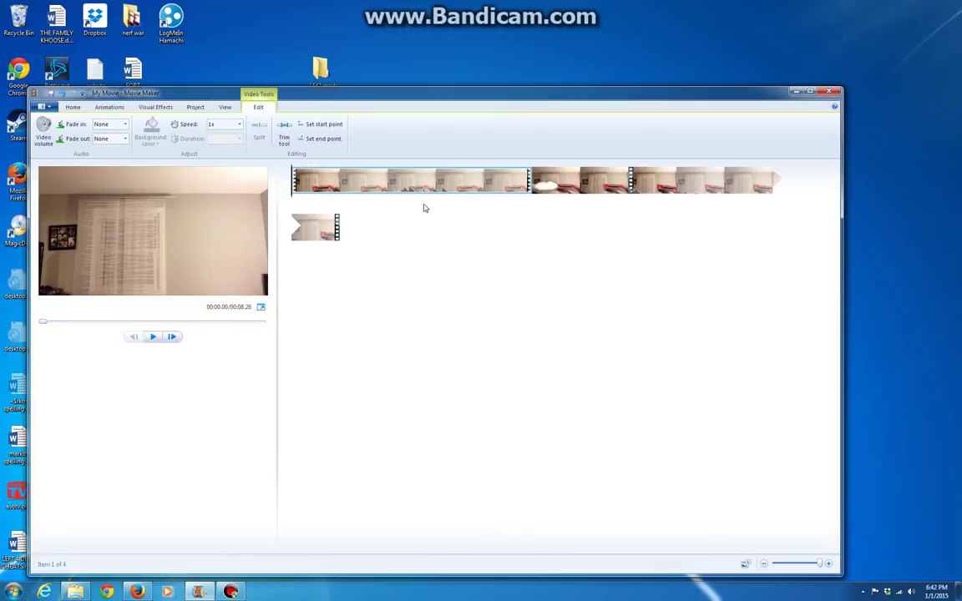
left_click(72, 106)
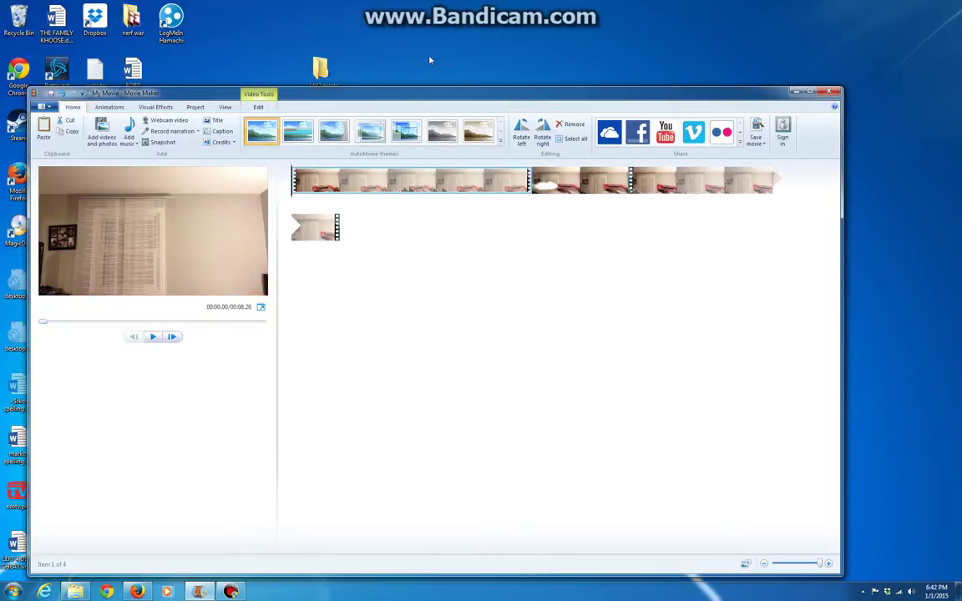
left_click_drag(332, 87, 474, 74)
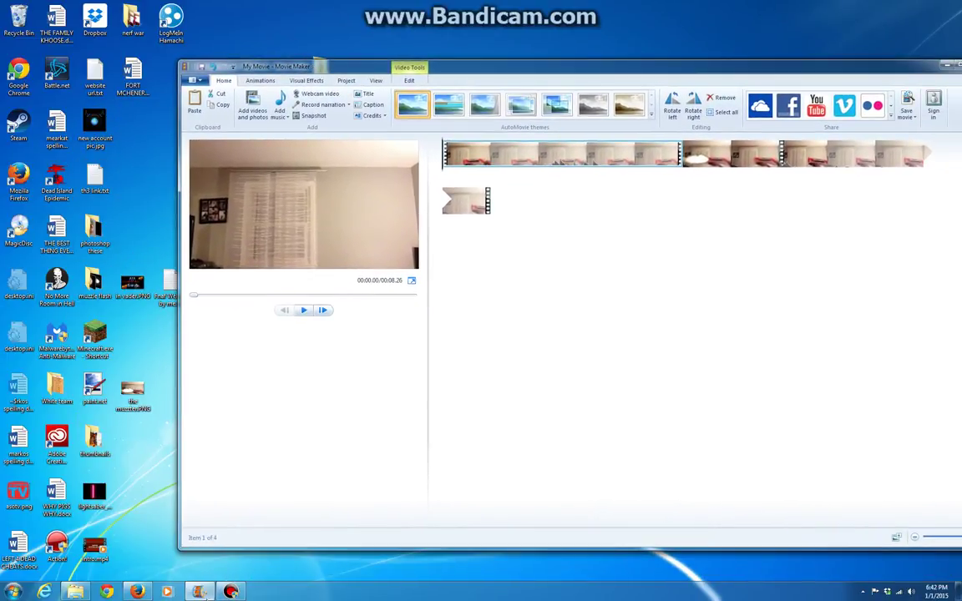
In Firefox, download Gun Sounds.rar.lnk from the Dropbox gun sounds folder, choosing Save File.
left_click(141, 592)
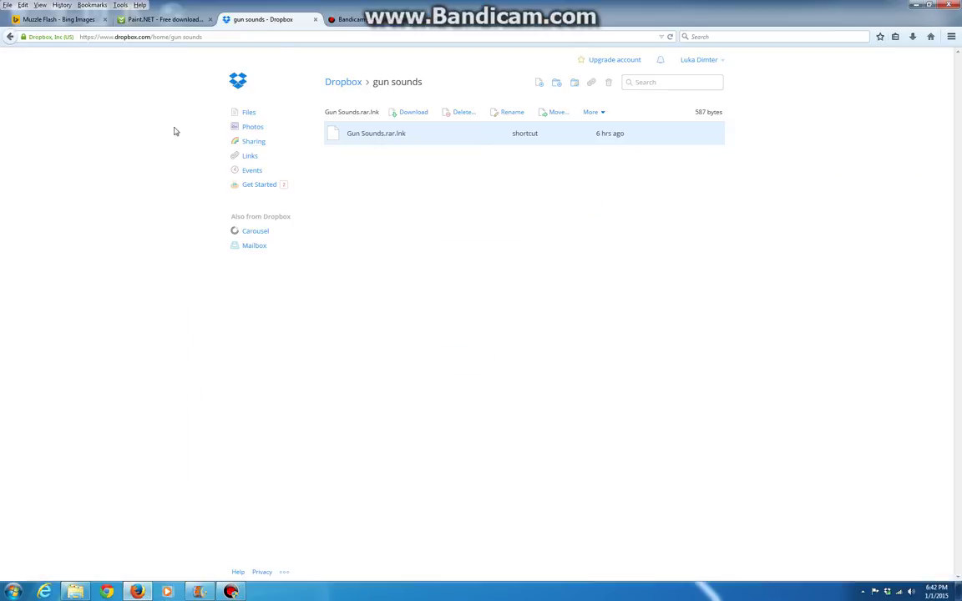
left_click(366, 134)
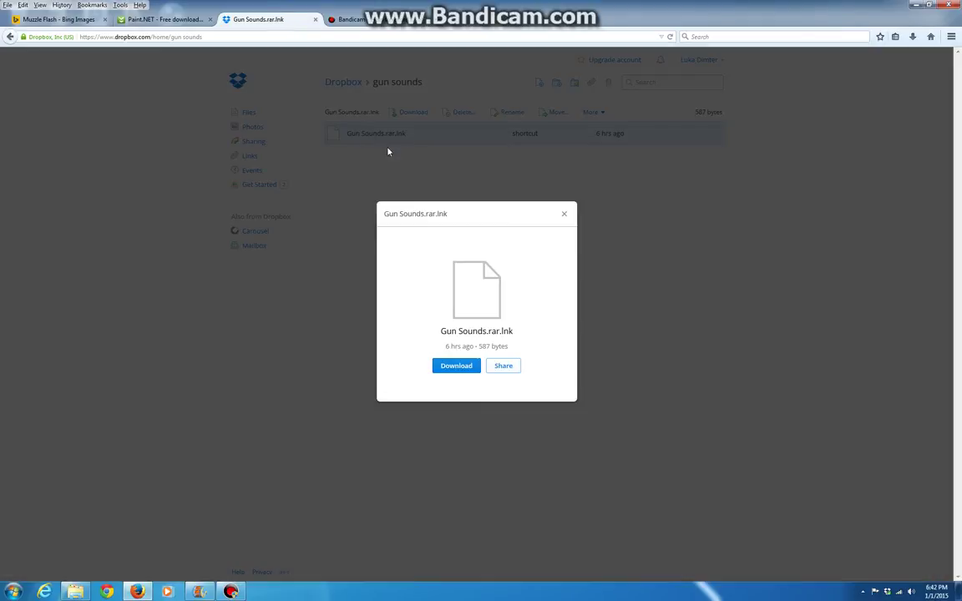
left_click(458, 368)
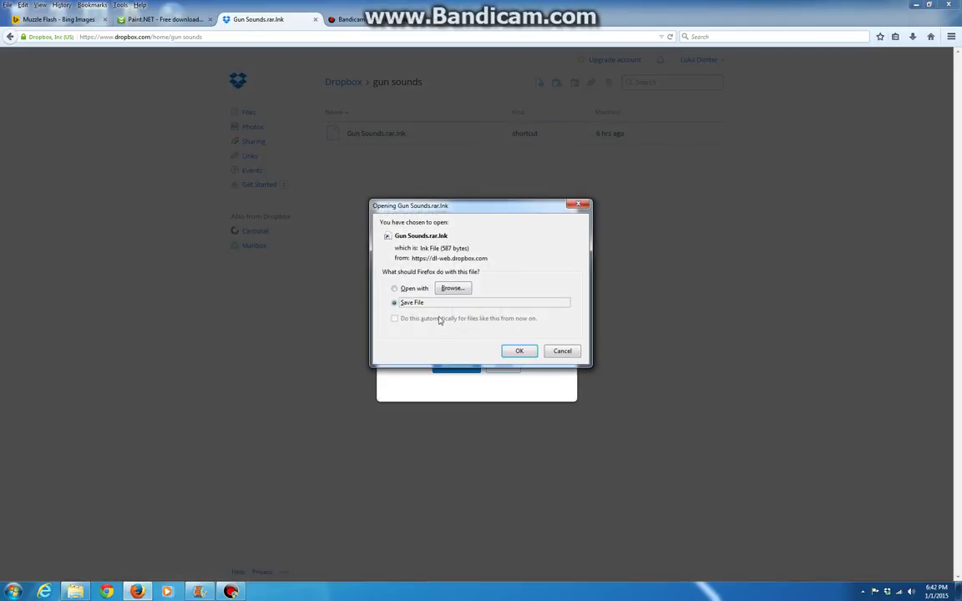
Save the archive, check its Gun Sounds folder holds Primary and Secondary, then close WinRAR and the Dropbox preview.
left_click(504, 356)
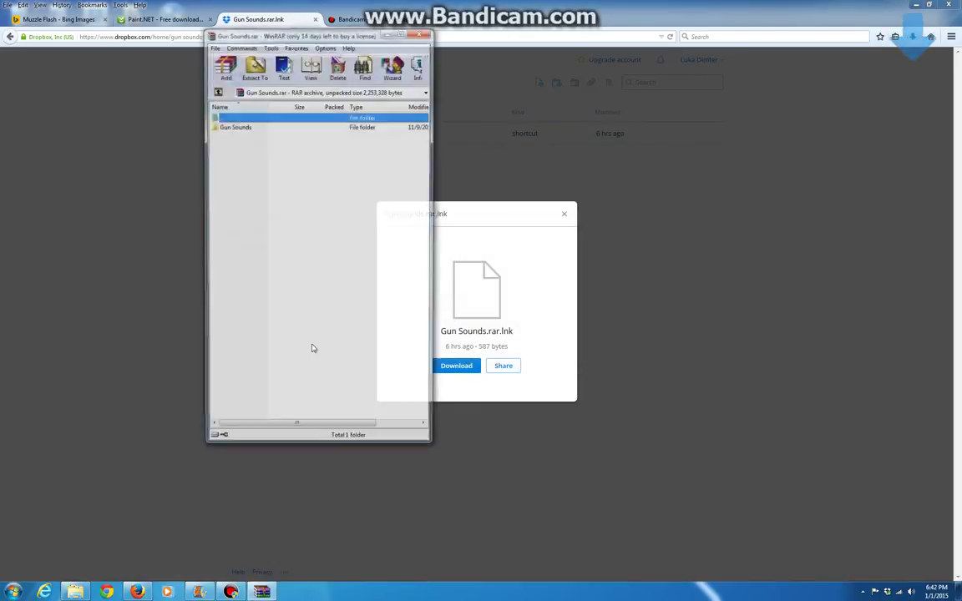
double_click(227, 128)
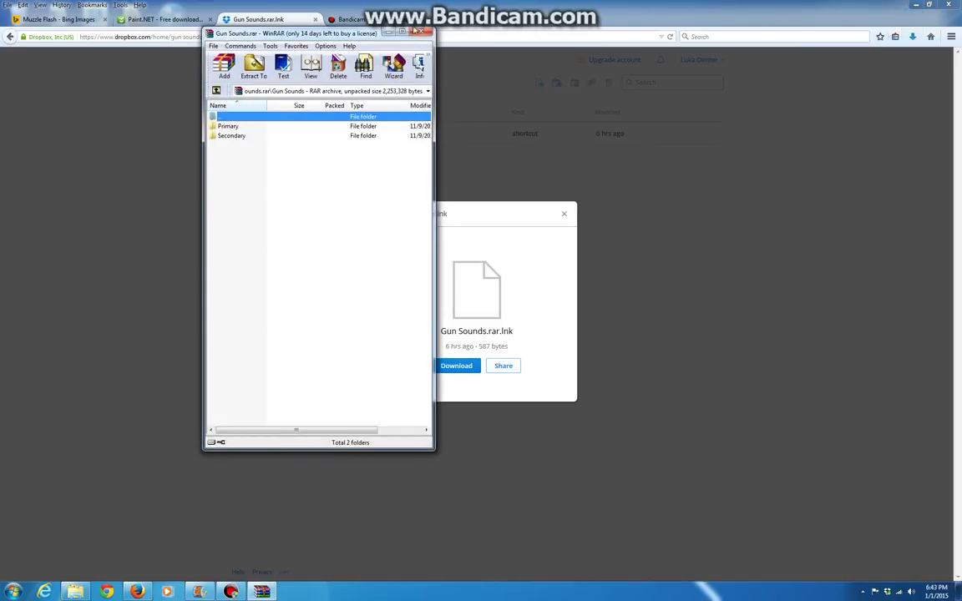
left_click(425, 34)
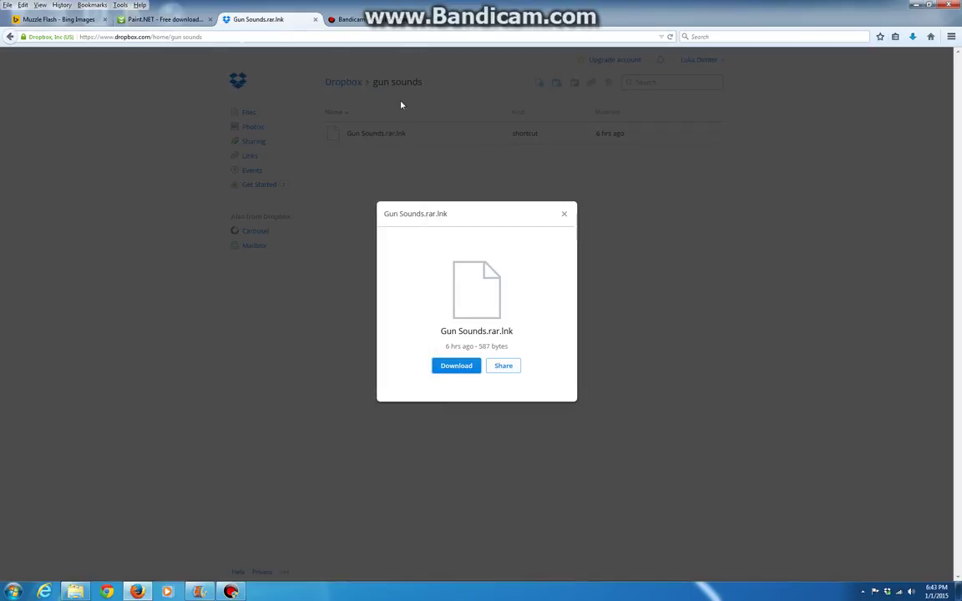
left_click(564, 214)
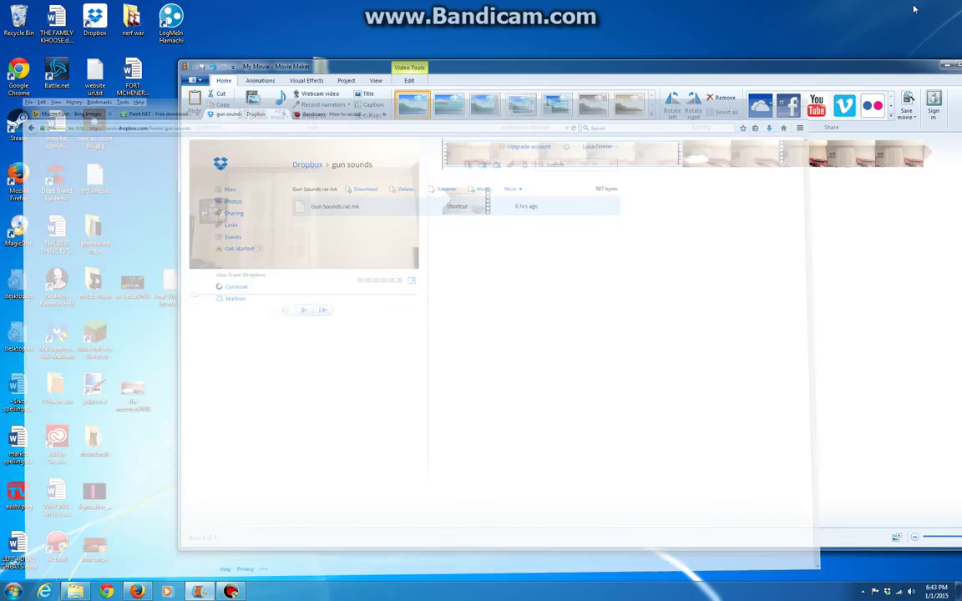
Back in Movie Maker, step the second clip to the 00:04.68 muzzle-flash frame and open Add music options.
left_click(916, 4)
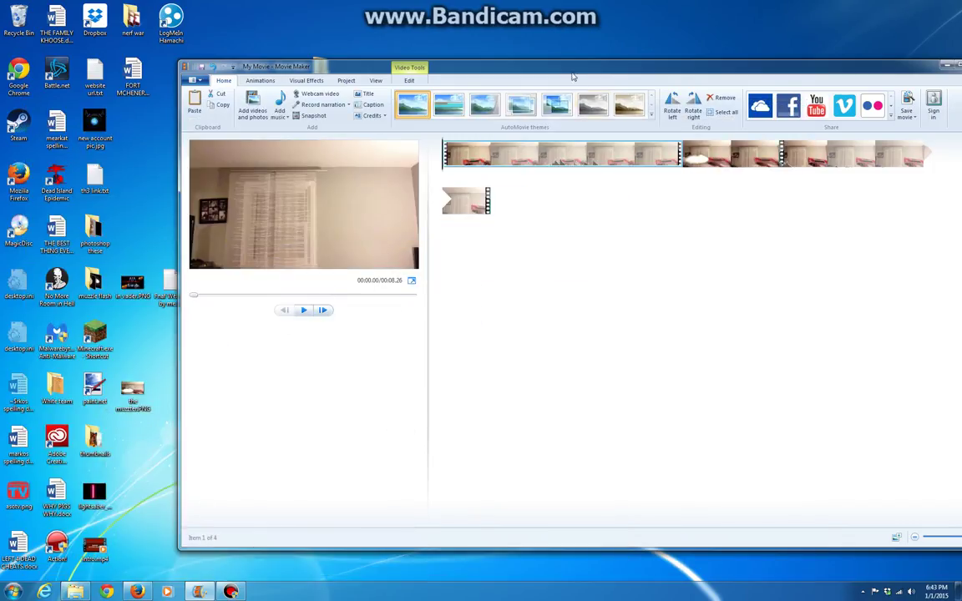
left_click_drag(573, 76, 593, 193)
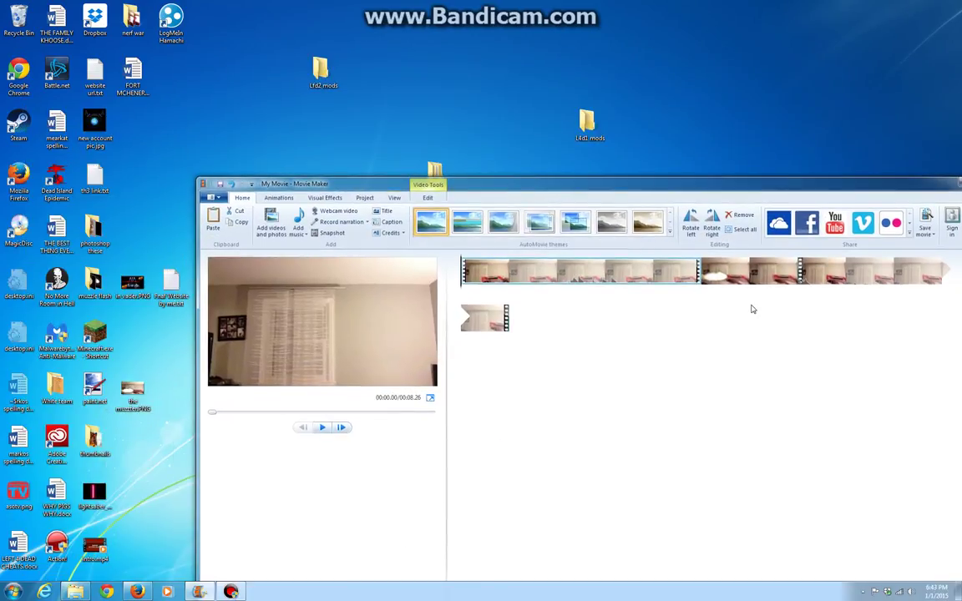
left_click(717, 272)
left_click(303, 428)
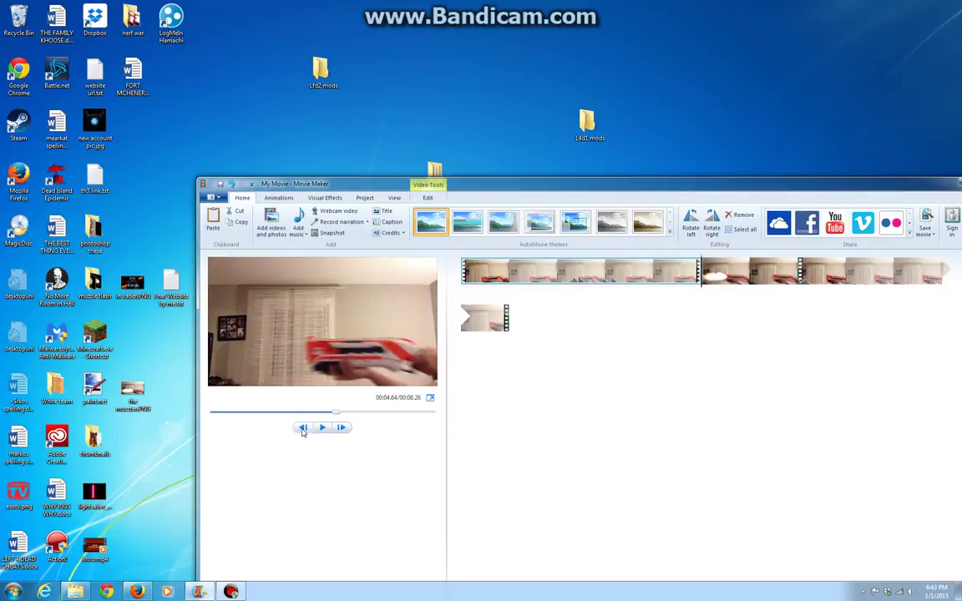
left_click(342, 427)
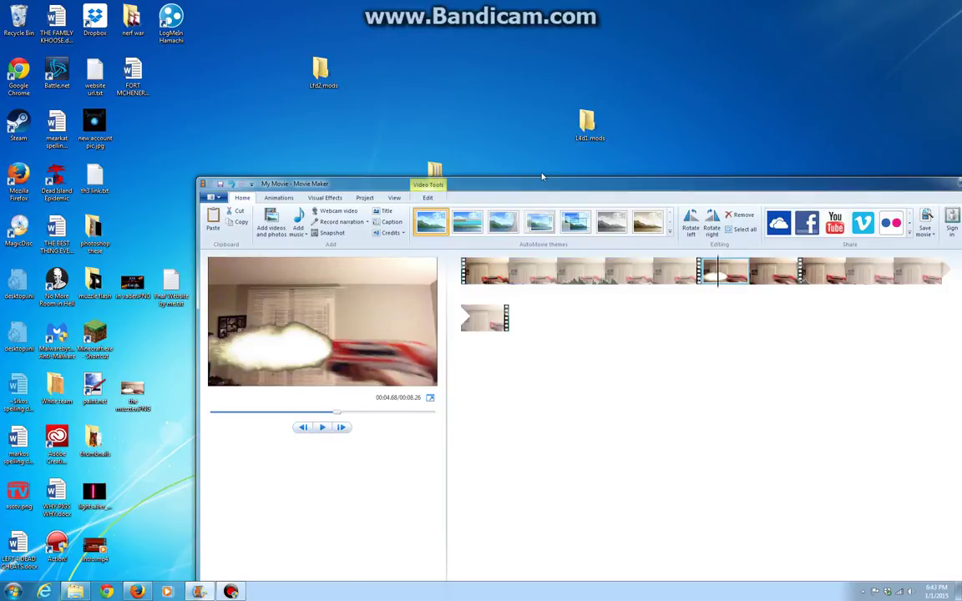
left_click(298, 229)
left_click(308, 314)
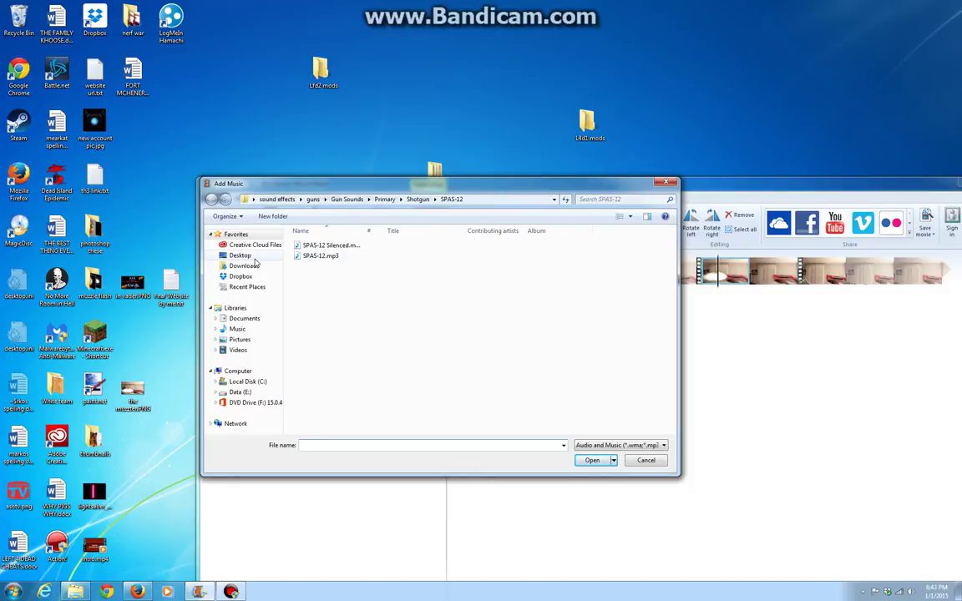
left_click(241, 256)
double_click(378, 420)
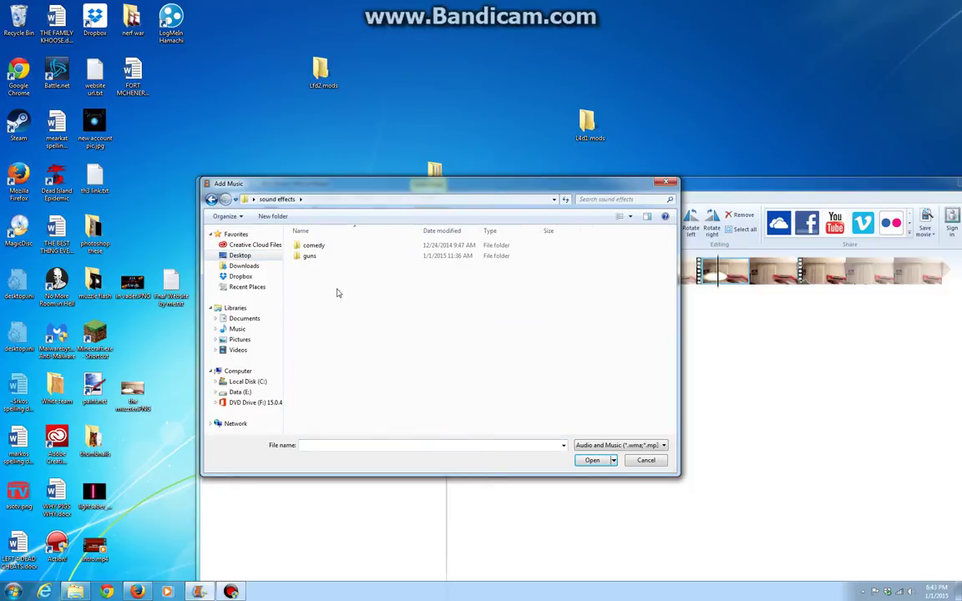
double_click(321, 258)
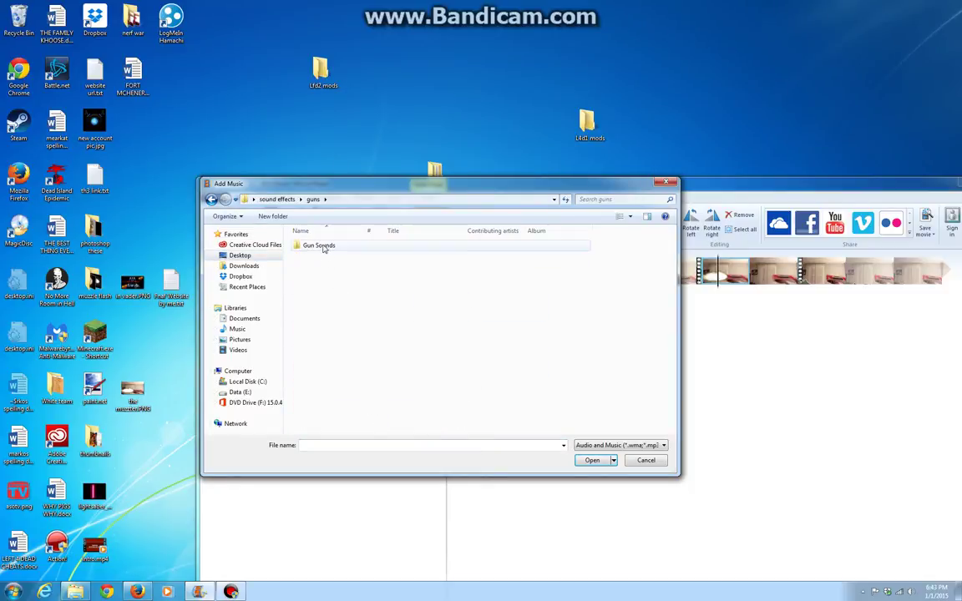
double_click(321, 245)
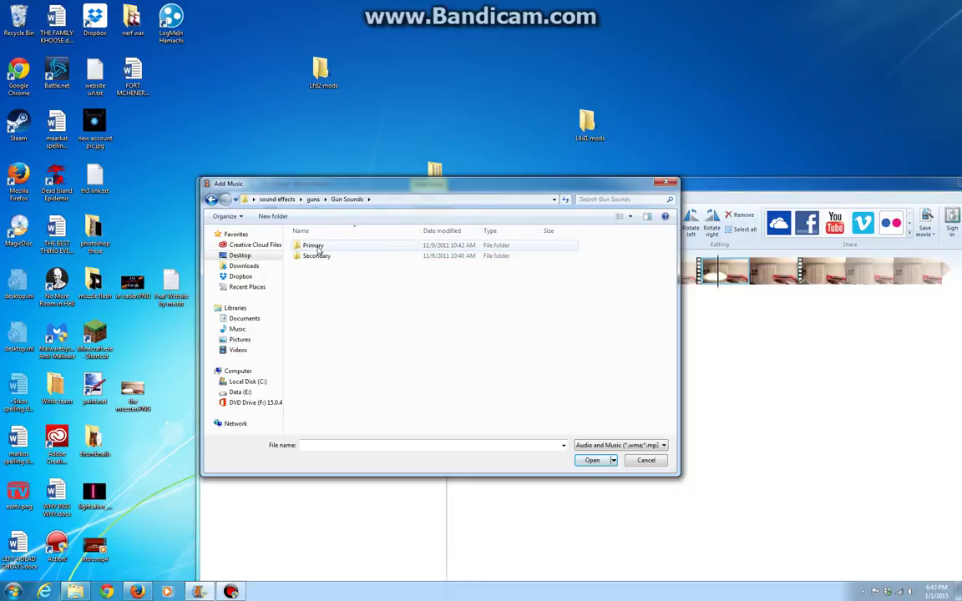
double_click(314, 246)
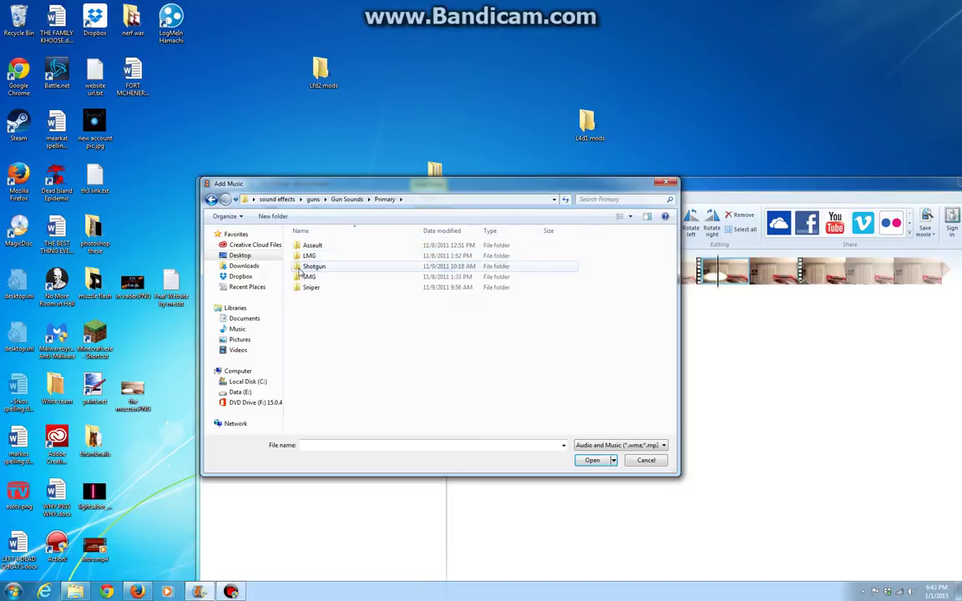
double_click(300, 266)
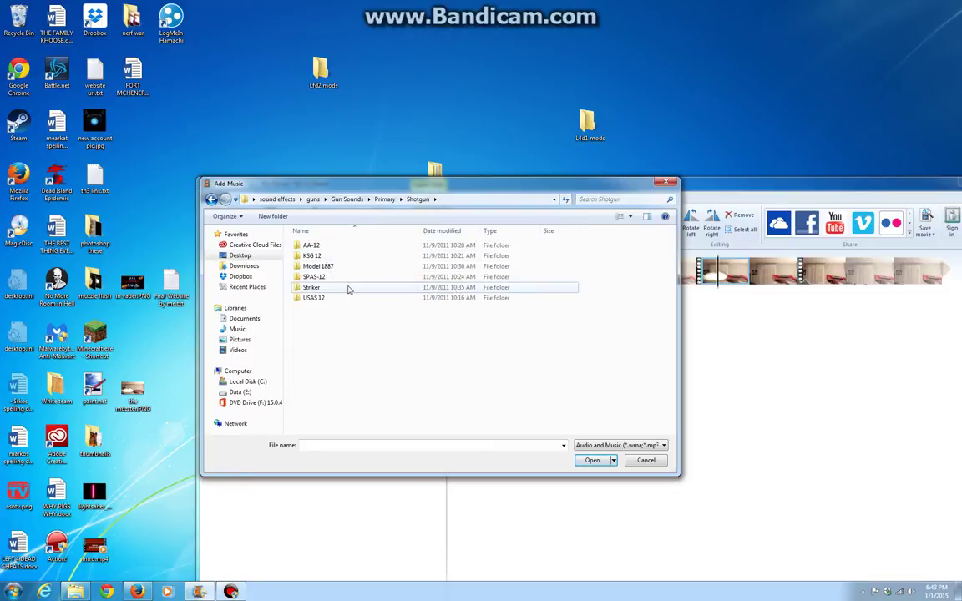
double_click(346, 288)
double_click(325, 256)
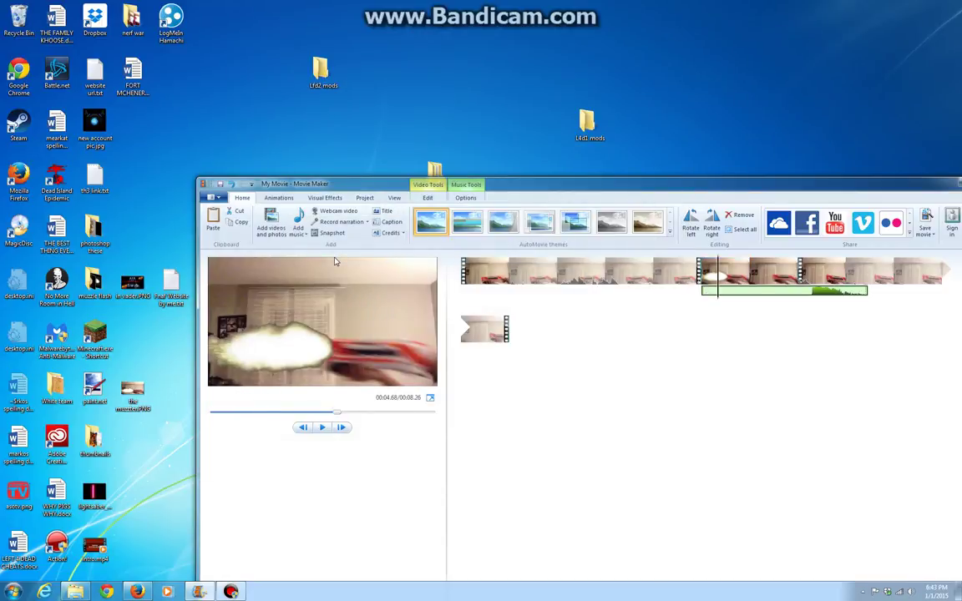
right_click(797, 295)
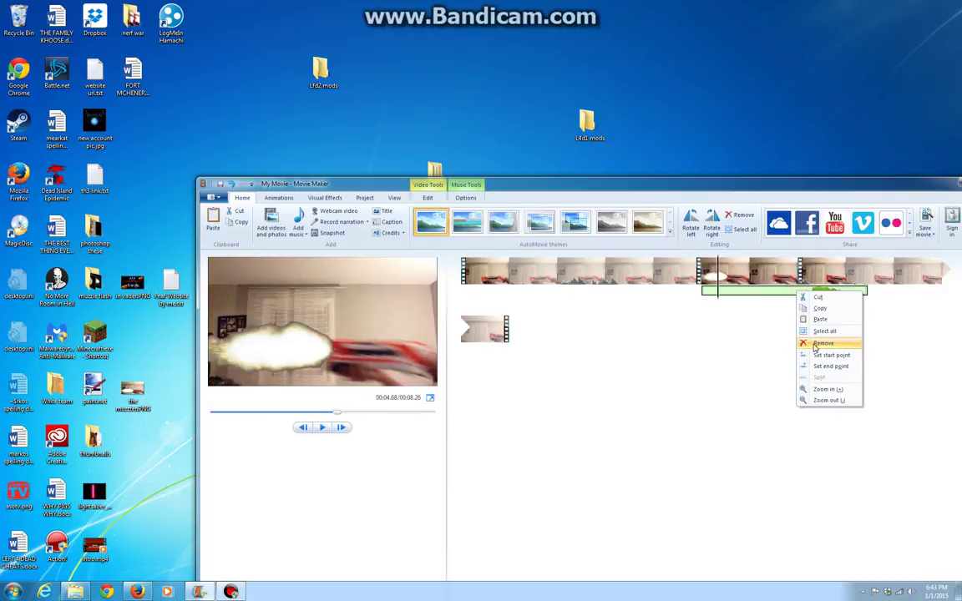
left_click(814, 343)
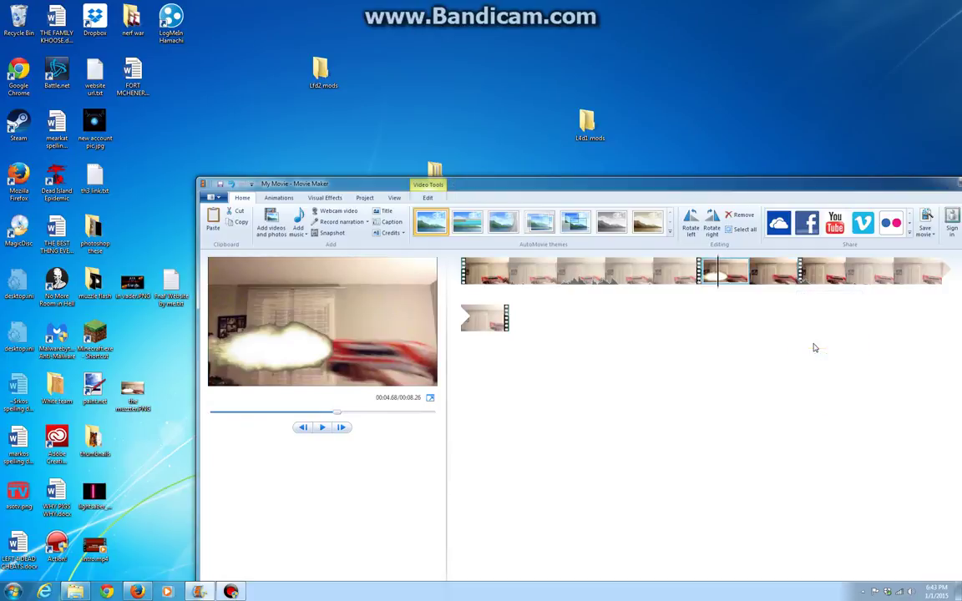
Browse to sound effects > guns > Gun Sounds > Primary > Shotgun > Striker in Explorer.
double_click(436, 168)
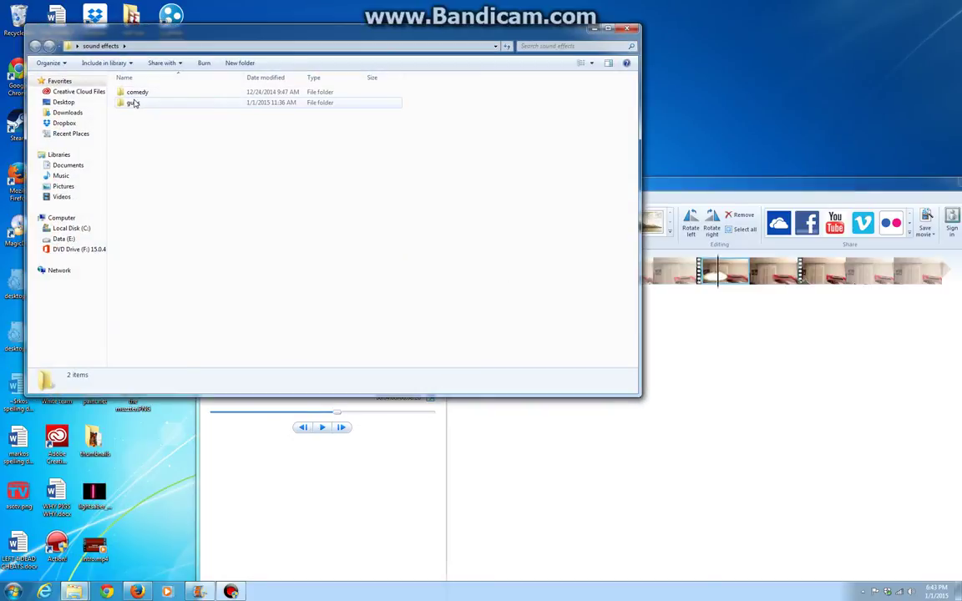
double_click(133, 103)
double_click(181, 91)
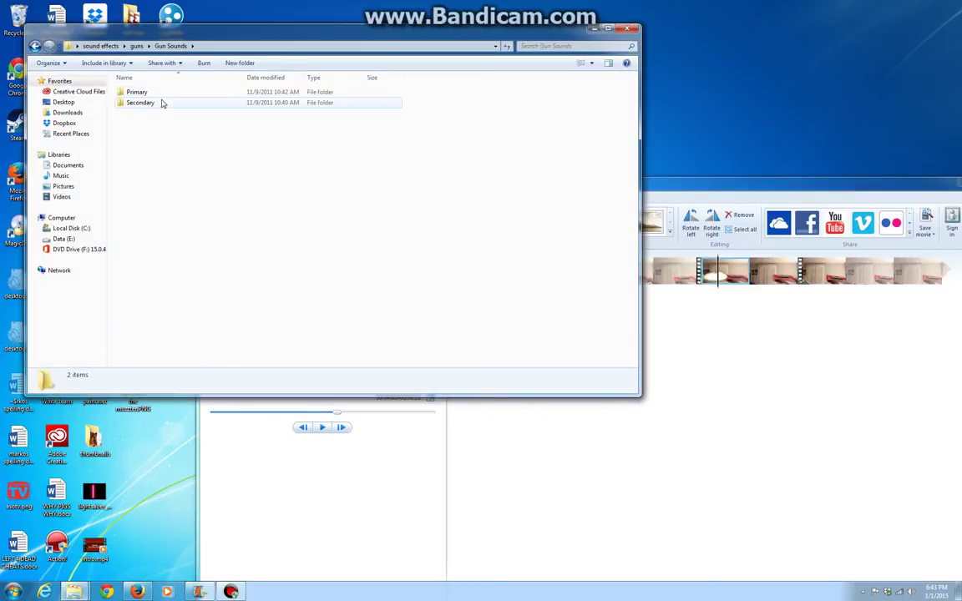
key("Down")
key("Return")
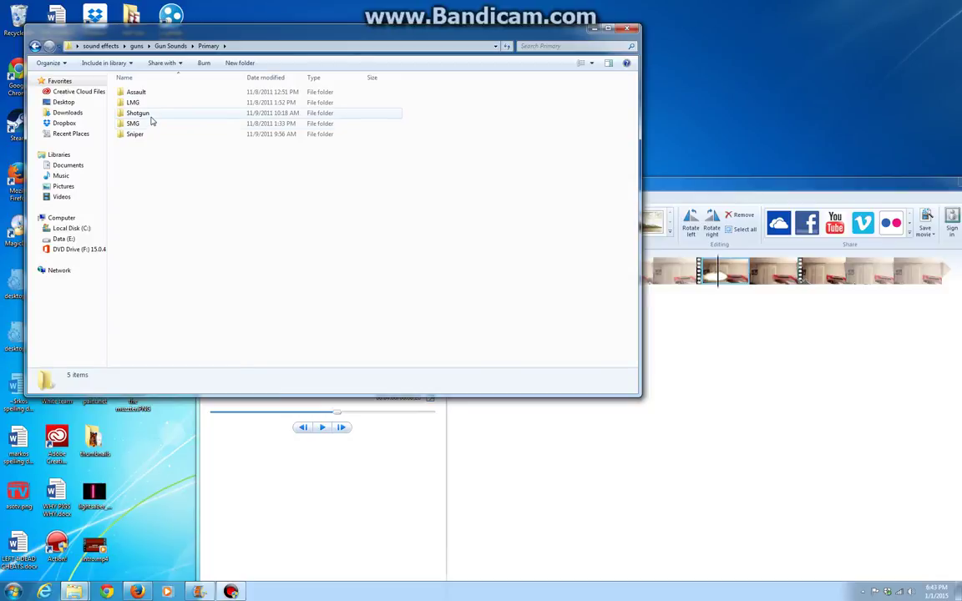
double_click(151, 117)
double_click(147, 132)
Play Striker.mp3 to hear the shot, then close the player and the Striker folder window.
double_click(143, 103)
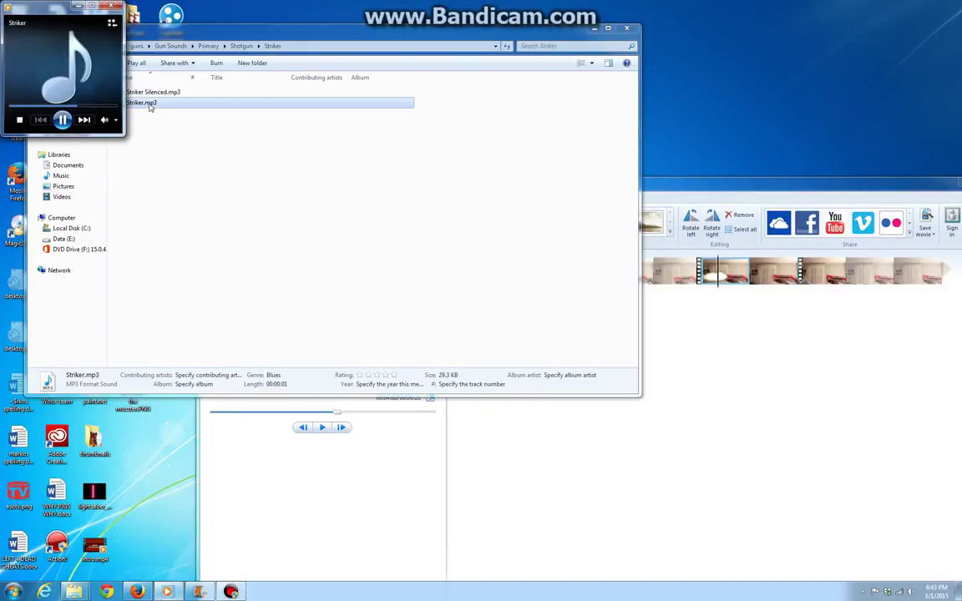
left_click(110, 6)
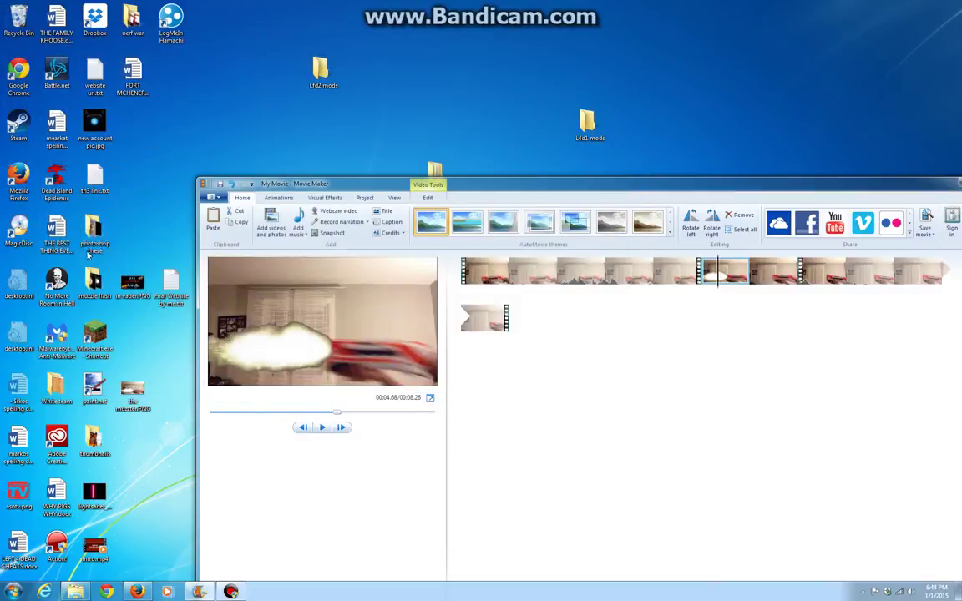
left_click(626, 27)
left_click(302, 235)
Add Striker.mp3 from the computer and slide it along the timeline toward the muzzle-flash frame.
left_click(311, 285)
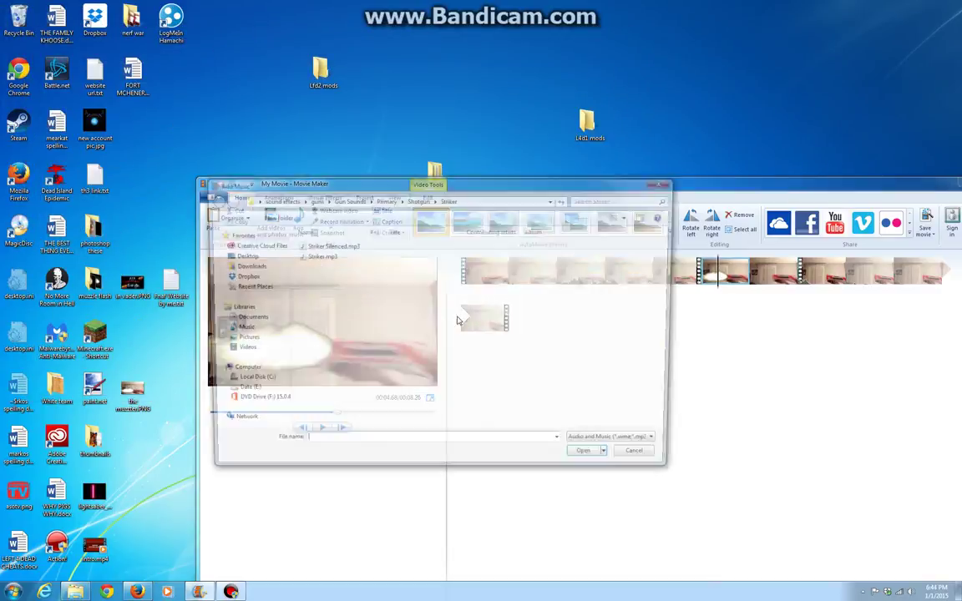
double_click(318, 256)
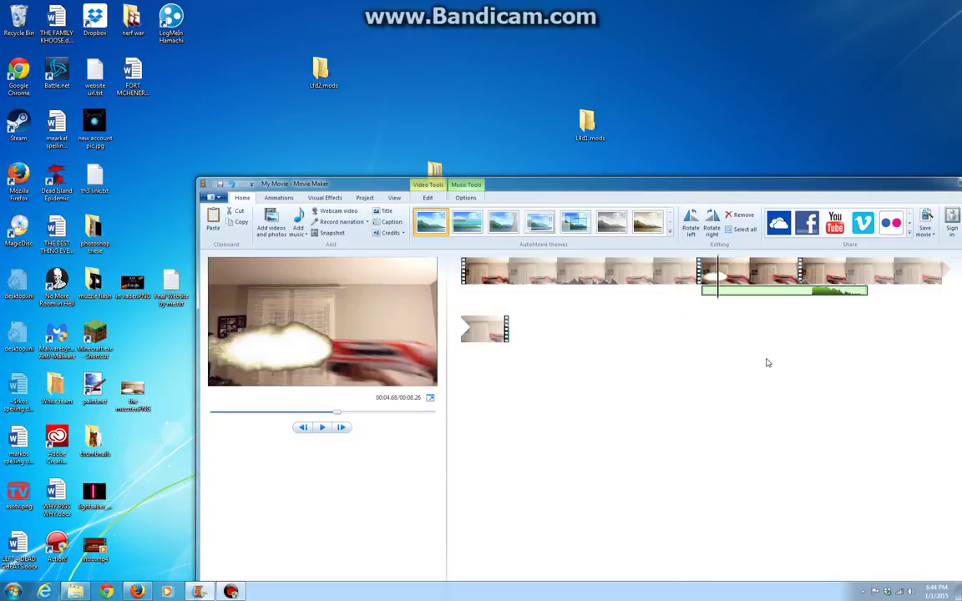
left_click_drag(806, 298, 737, 291)
left_click(716, 293)
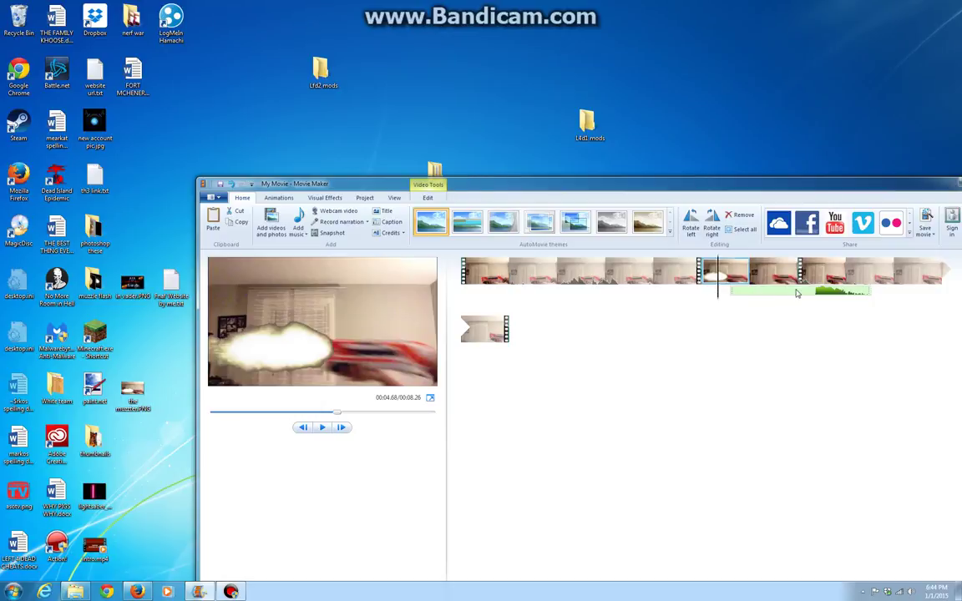
left_click_drag(797, 293, 716, 304)
left_click(544, 320)
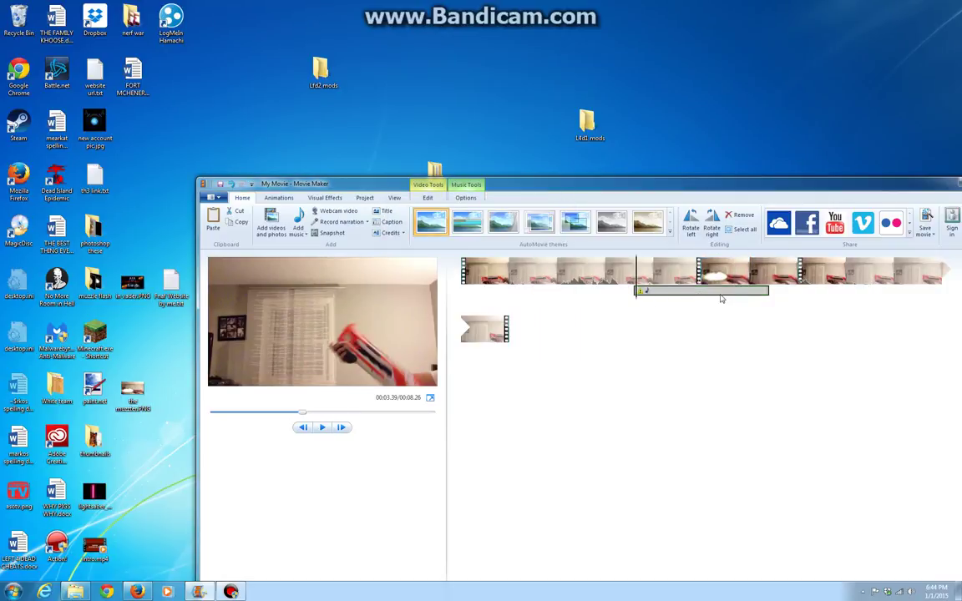
mouse_move(784, 296)
left_mouse_down()
mouse_move(777, 292)
mouse_move(792, 293)
left_mouse_up()
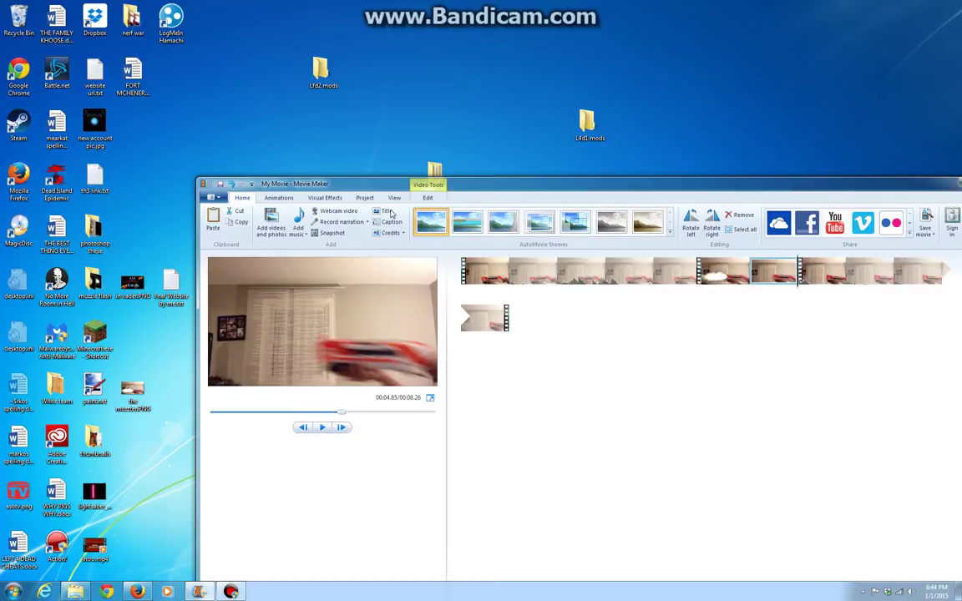
Insert Striker.mp3 at the playhead with Add music at the current point, nudging it slightly later.
left_click(298, 230)
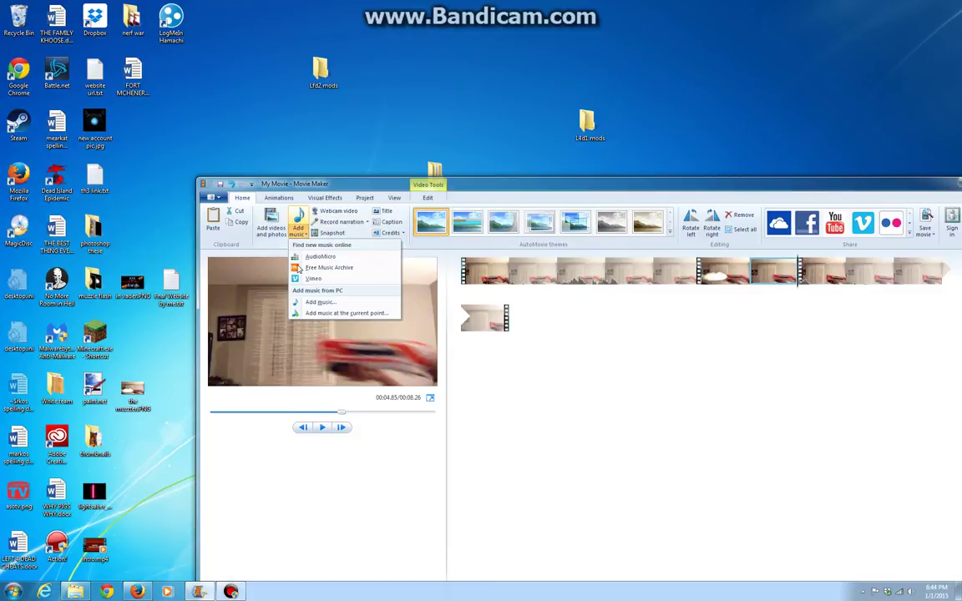
left_click(382, 314)
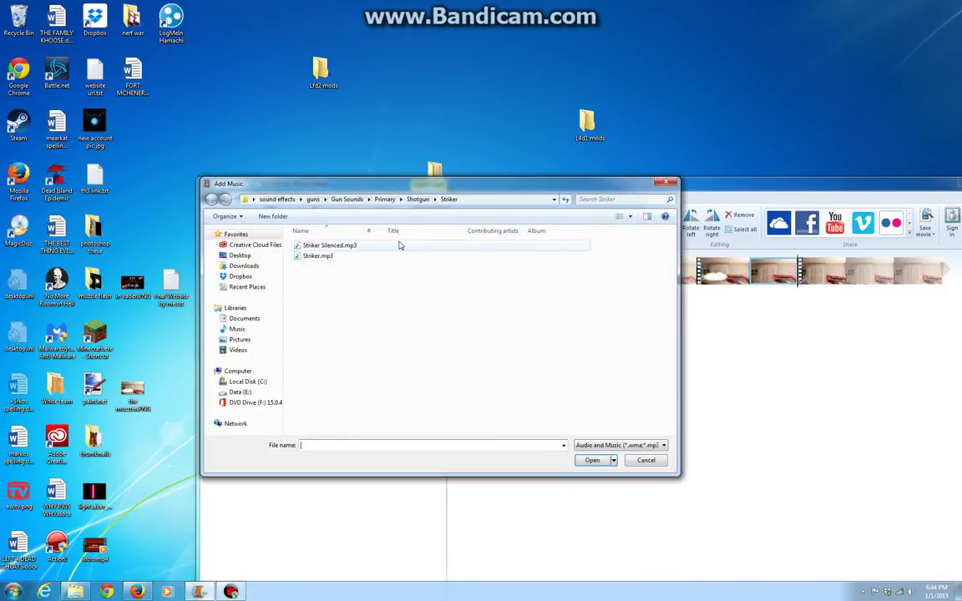
double_click(344, 257)
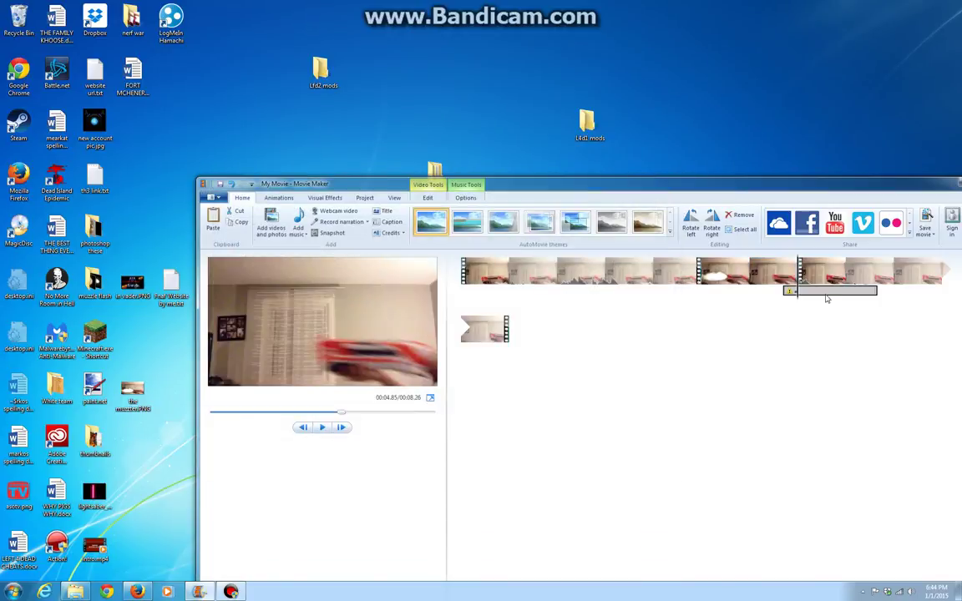
left_click_drag(808, 295, 800, 294)
Open the desktop sound effects folder and its guns subfolder, then close Explorer and return to Movie Maker.
double_click(437, 167)
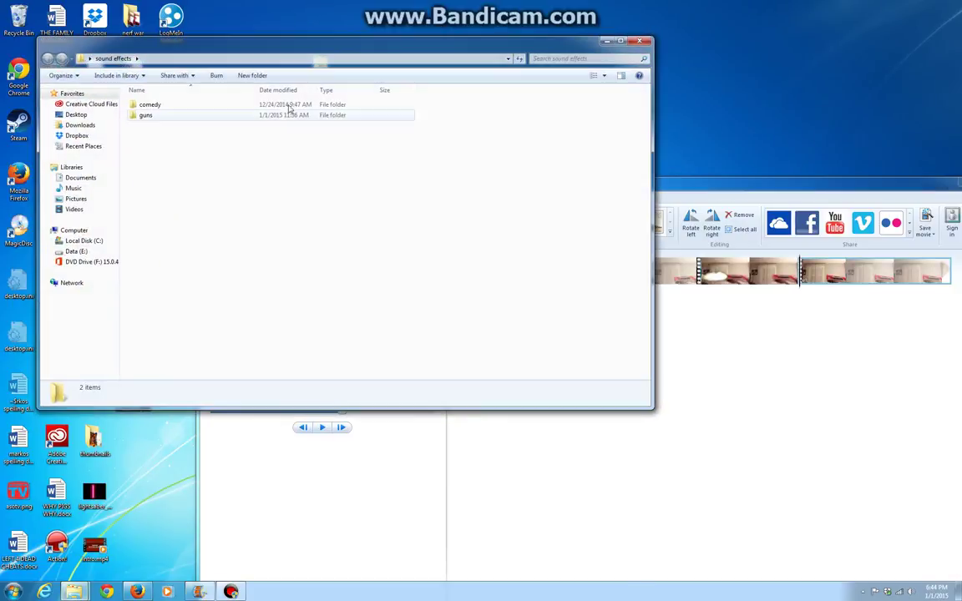
double_click(142, 114)
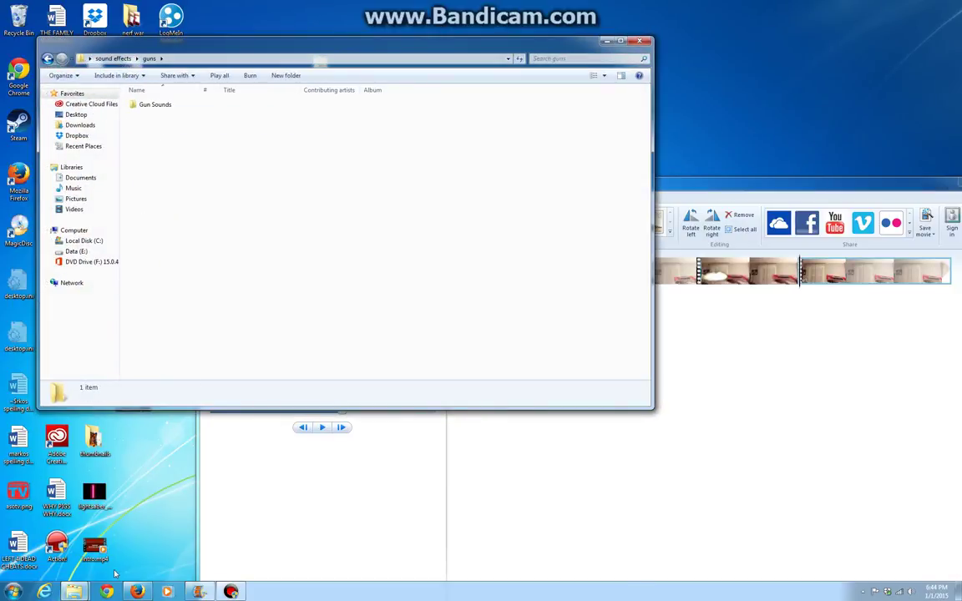
left_click(230, 591)
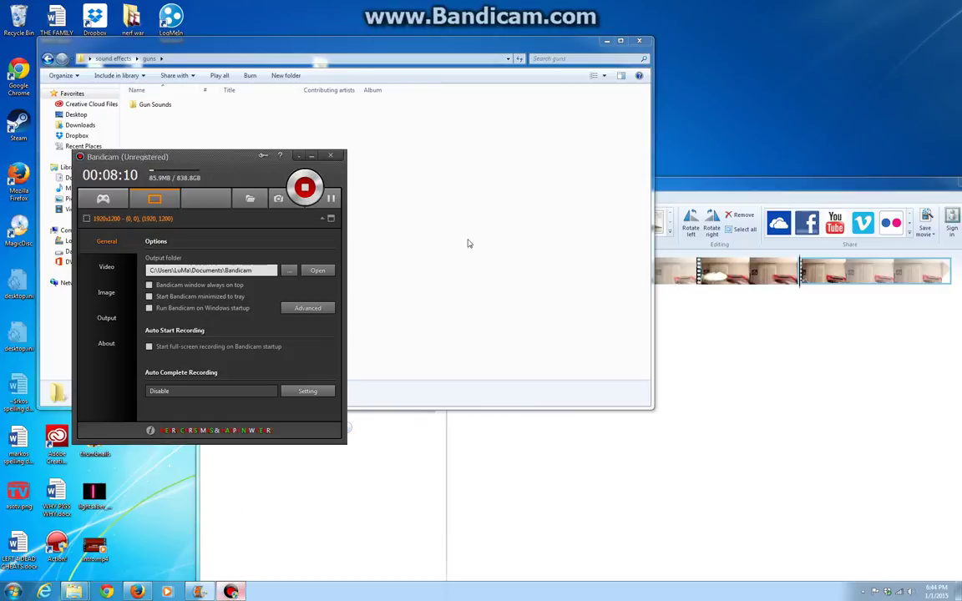
left_click(333, 202)
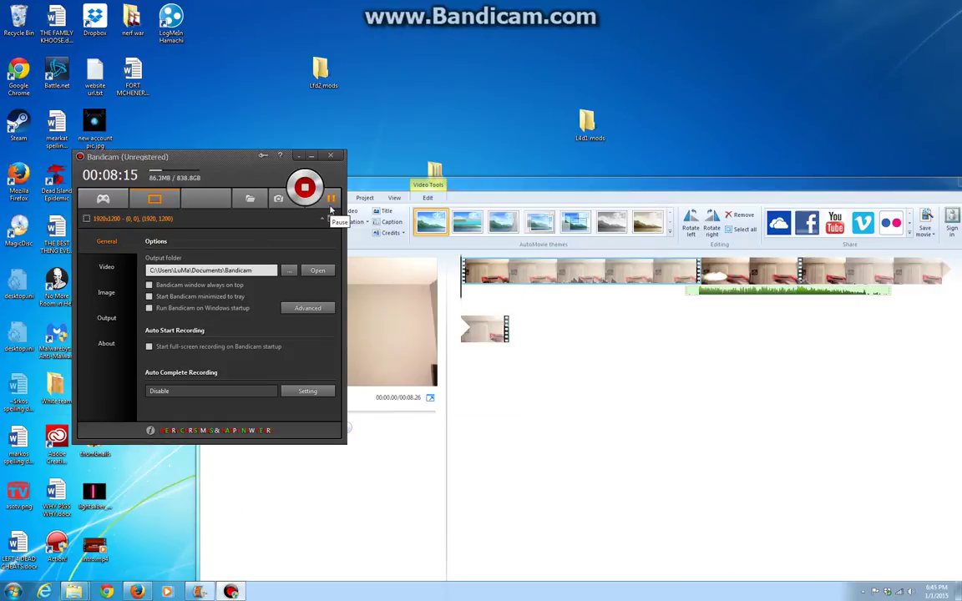
Preview the 8.26-second movie, rewind to 0:00, move the window top-left, and replay it from the start.
left_click(311, 156)
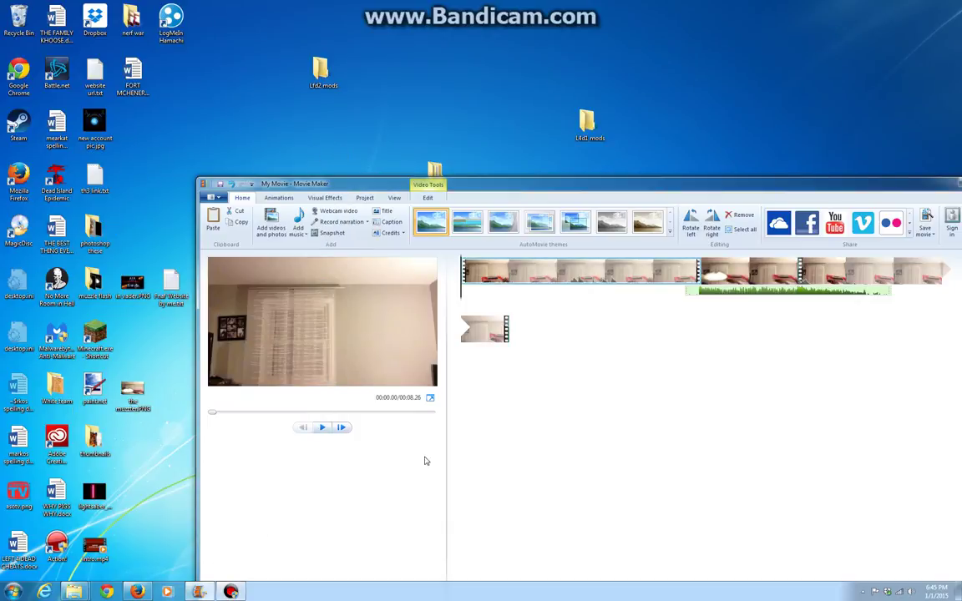
left_click(321, 429)
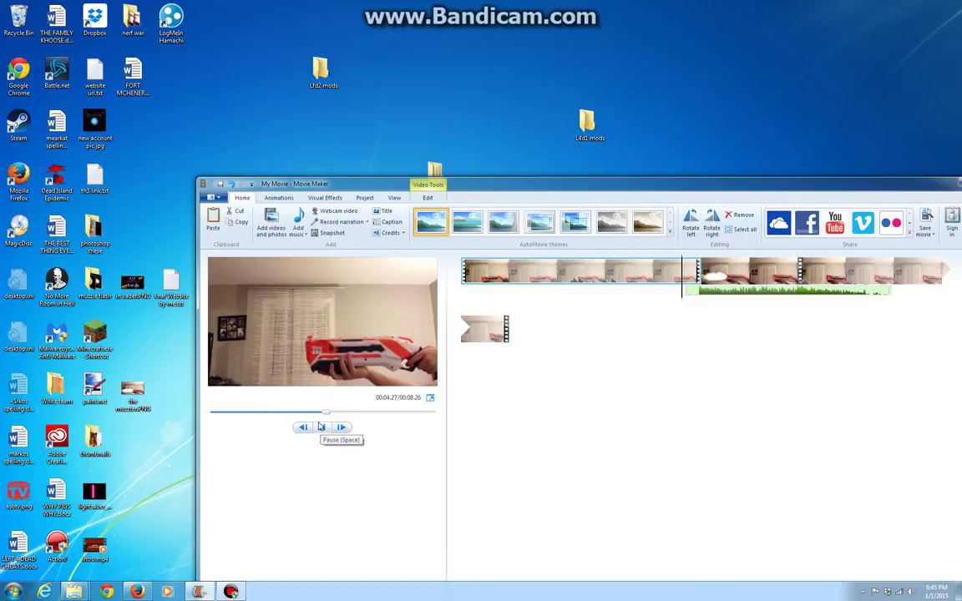
left_click(327, 429)
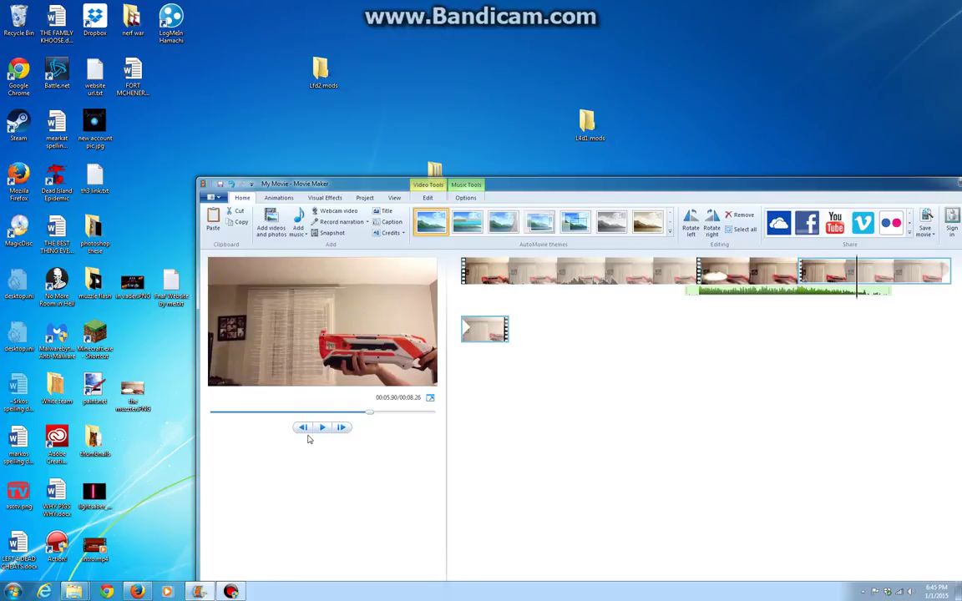
left_click(234, 412)
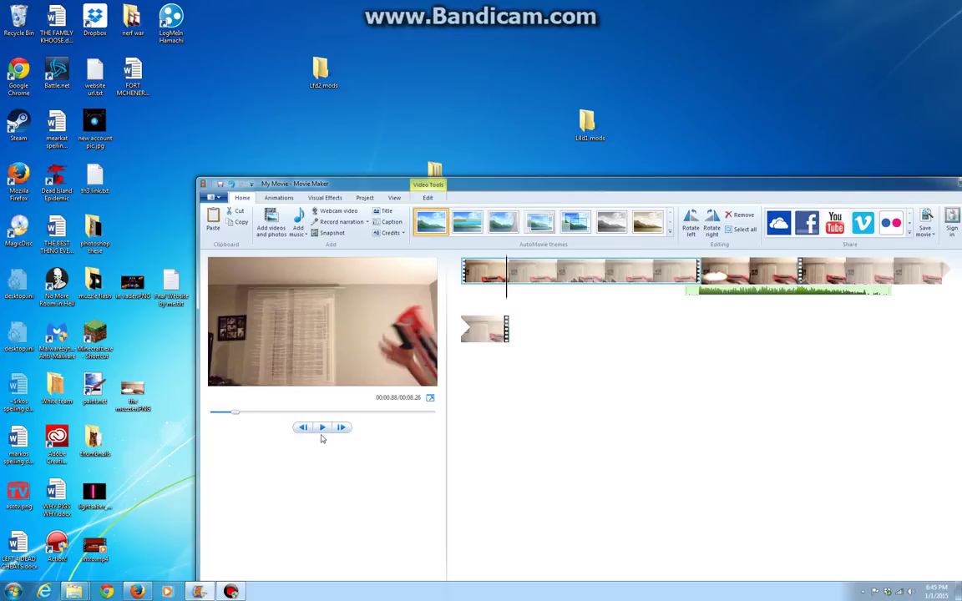
left_click_drag(234, 414, 4, 404)
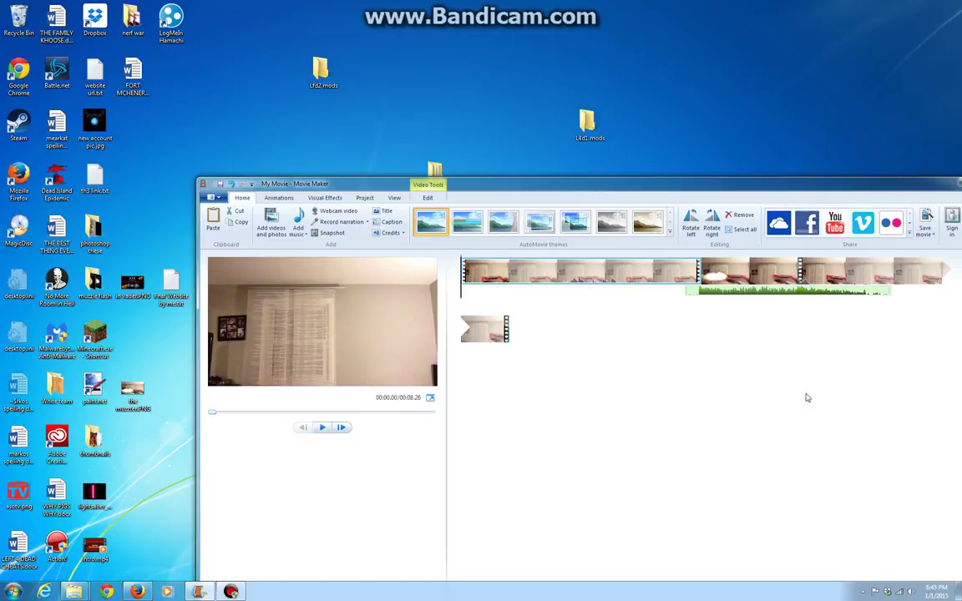
left_click_drag(655, 189, 477, 128)
left_click(141, 370)
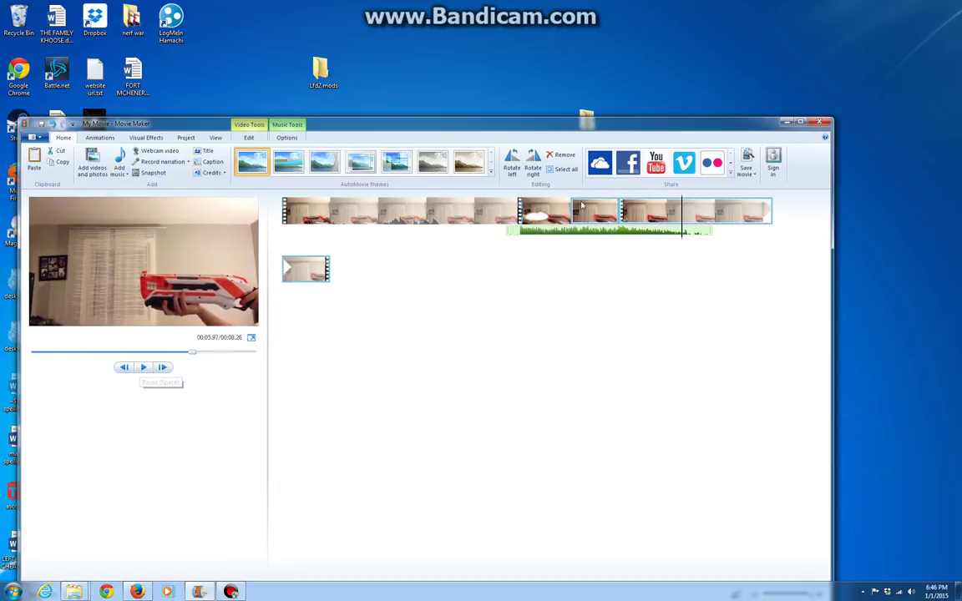
Hide Movie Maker to the desktop and bring up Firefox from the taskbar.
key("super+d")
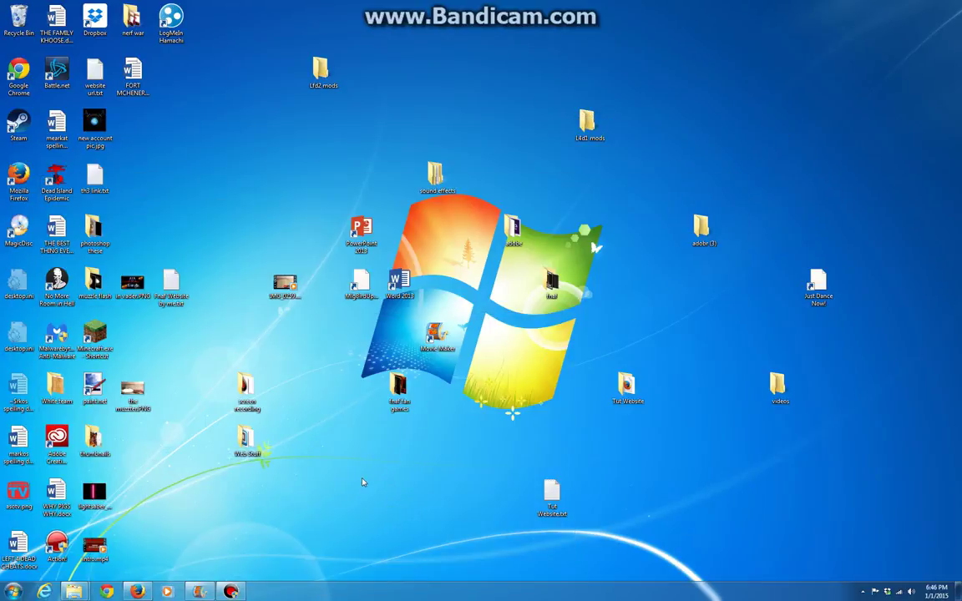
mouse_move(199, 589)
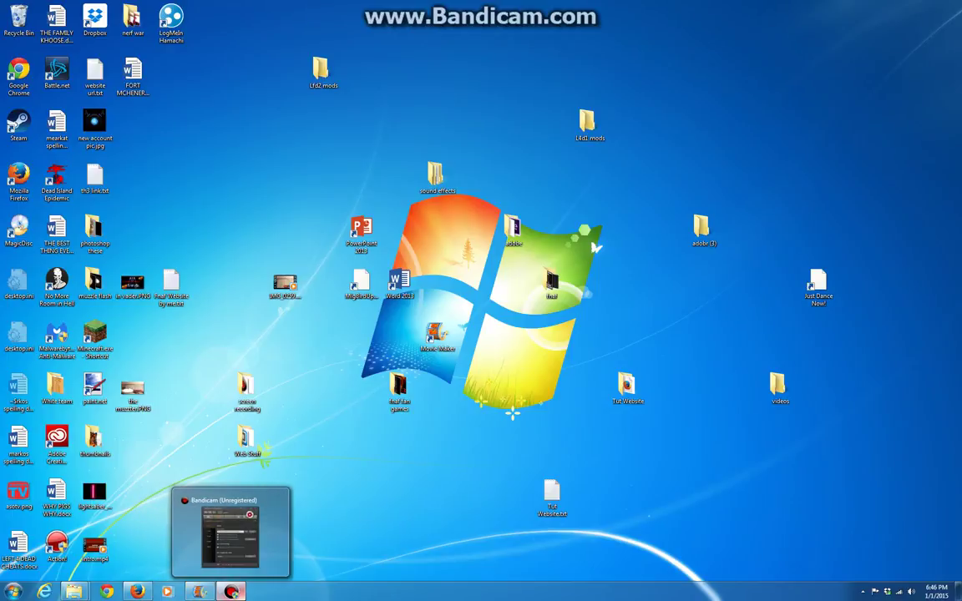
left_click(251, 549)
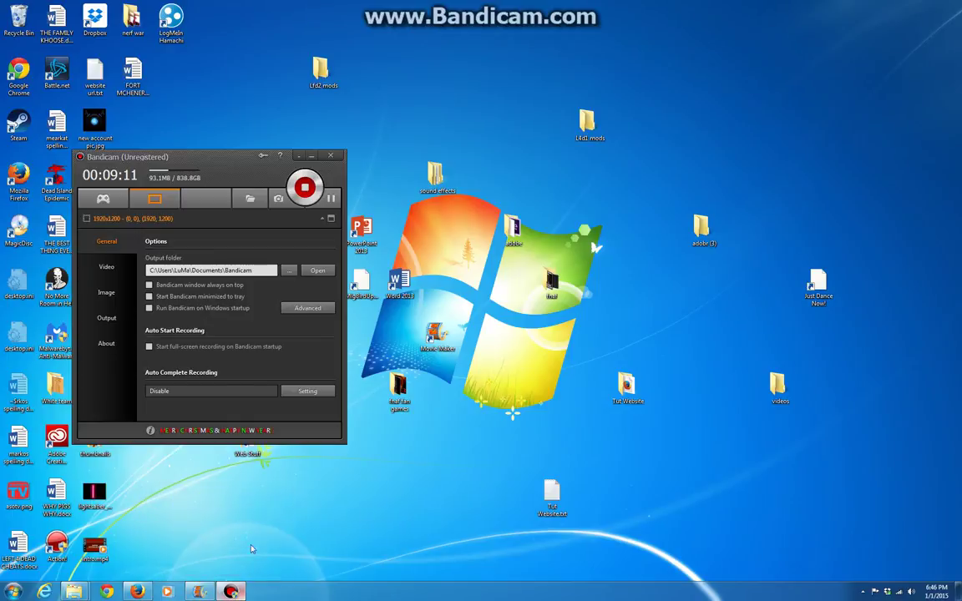
left_click(137, 592)
Close the Bandicam sound FAQ tab with Ctrl+W and return to the Dropbox gun sounds page.
left_click(30, 17)
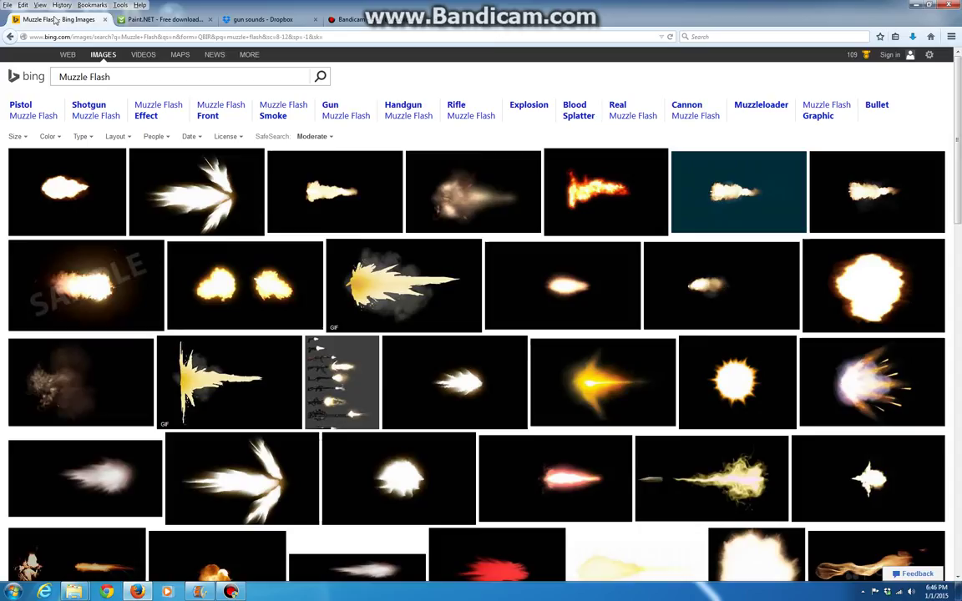
left_click(166, 19)
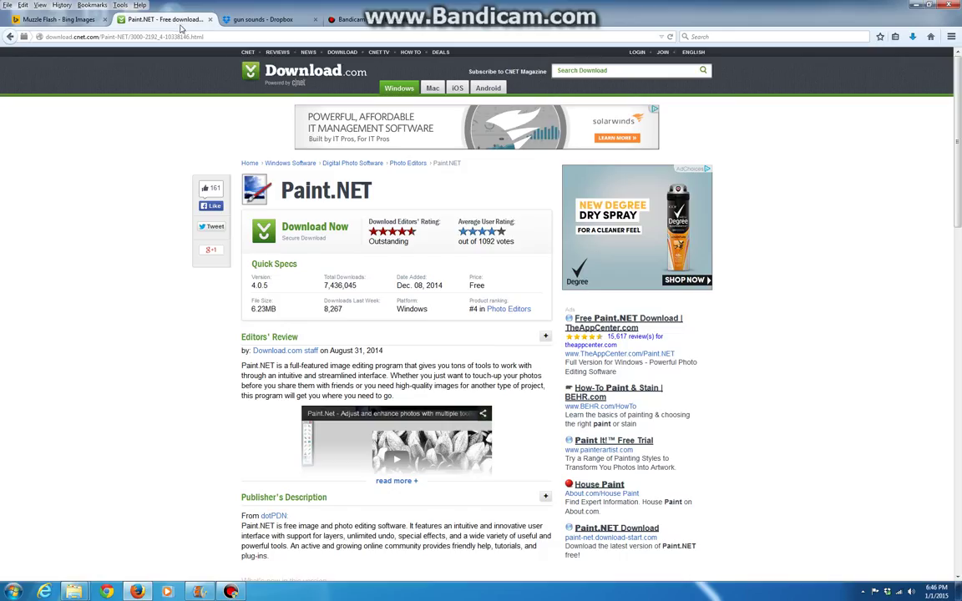
left_click(281, 20)
left_click(346, 19)
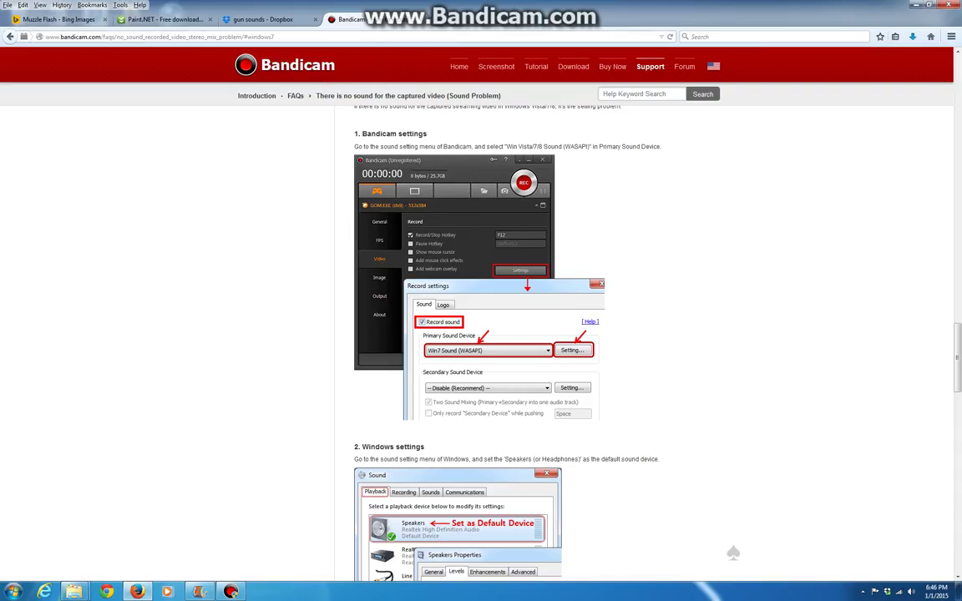
key("ctrl+w")
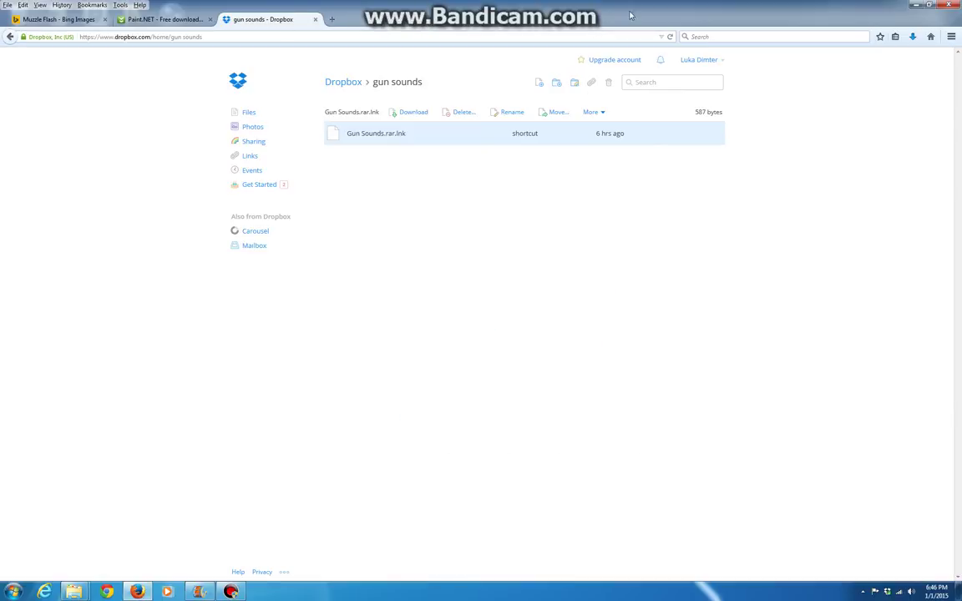
left_click(171, 19)
left_click(226, 21)
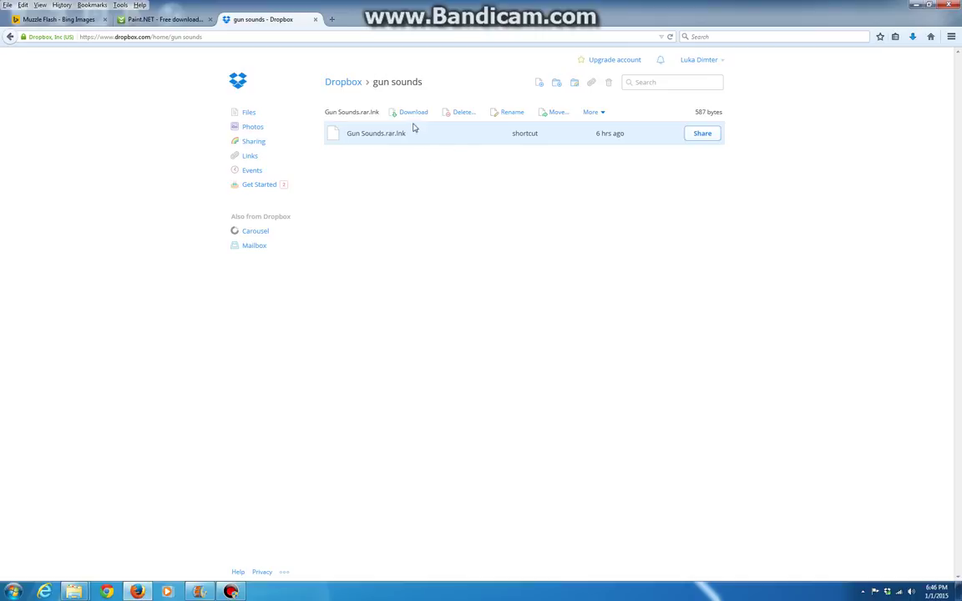
mouse_move(516, 140)
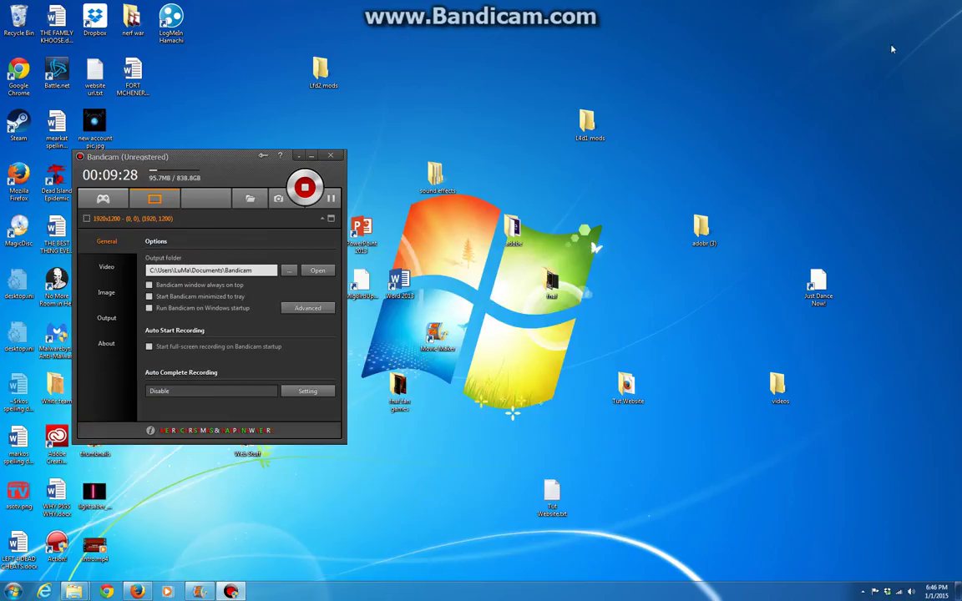